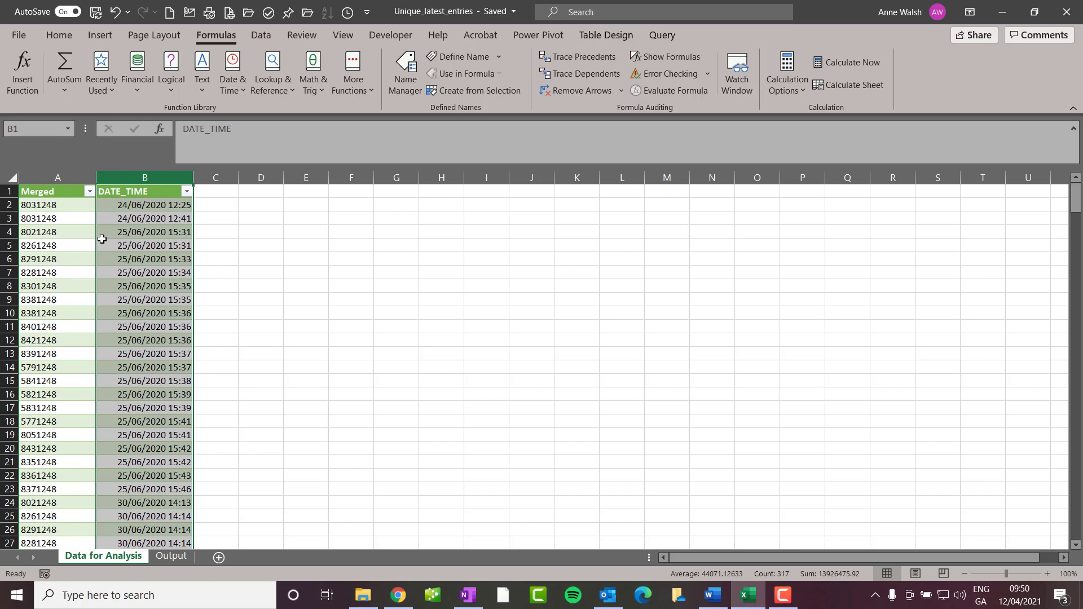
# - Rename the Data for Analysis sheet's first column header from 'Merged' to 'ID numbers'
pyautogui.click(33, 206)
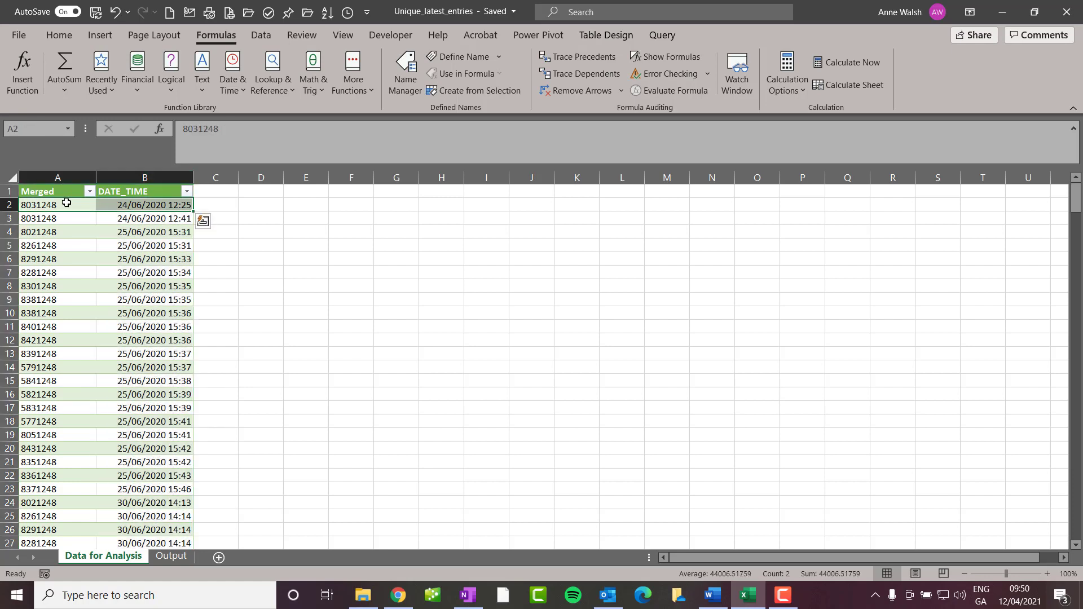
pyautogui.click(62, 236)
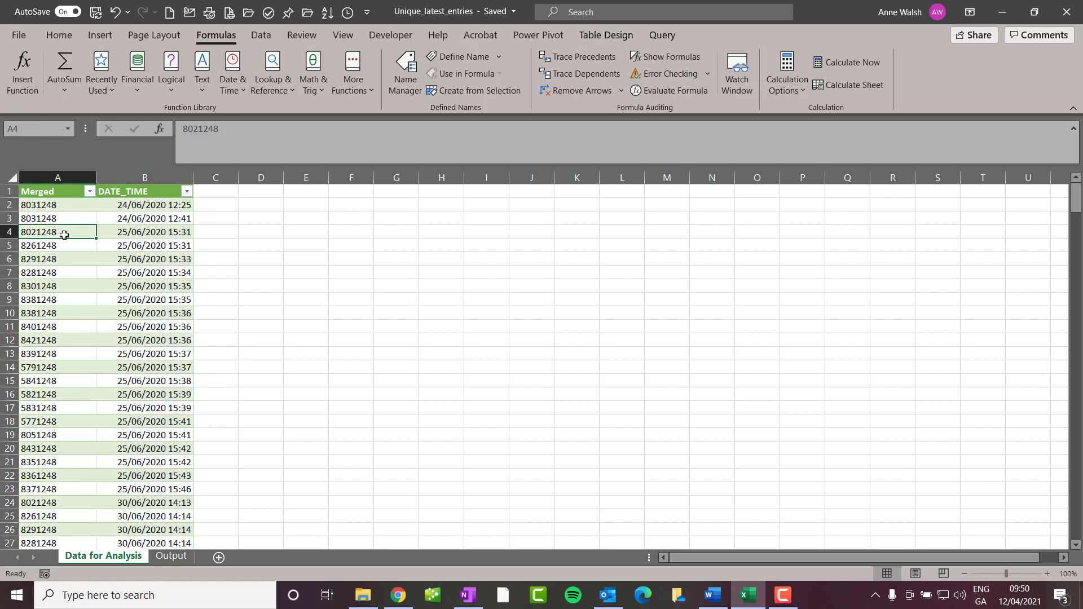
pyautogui.click(62, 193)
pyautogui.moveTo(248, 132); pyautogui.dragTo(176, 127)
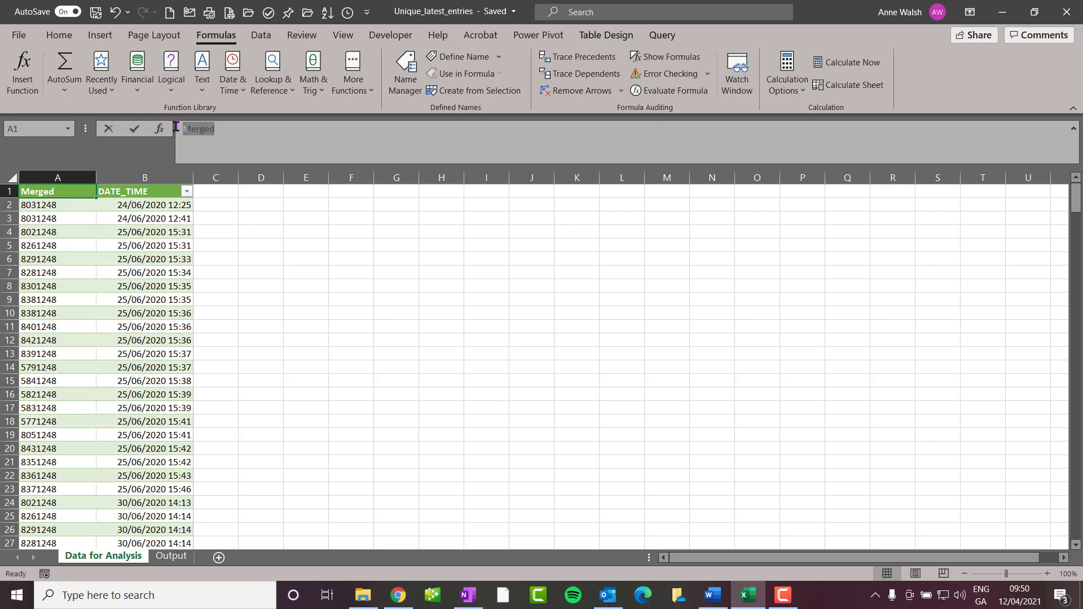
pyautogui.write('ID numbers')
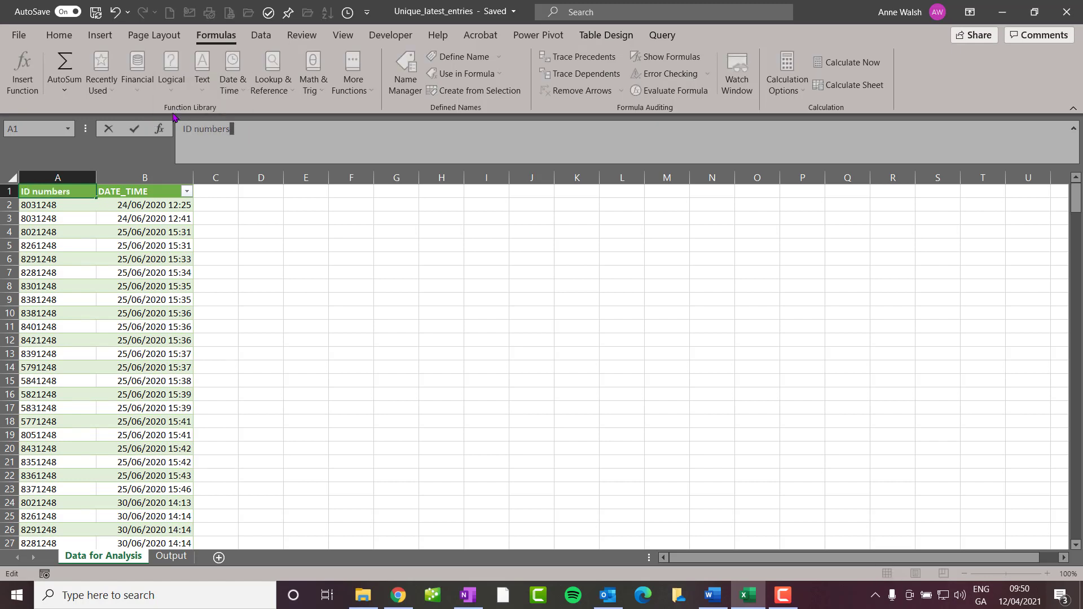
pyautogui.click(148, 205)
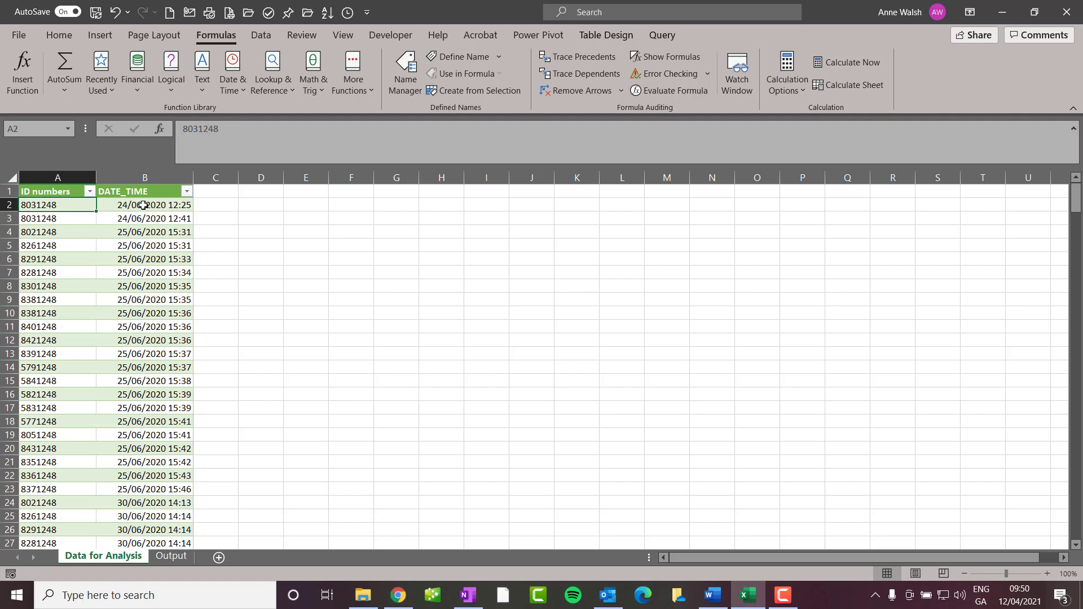
pyautogui.click(180, 230)
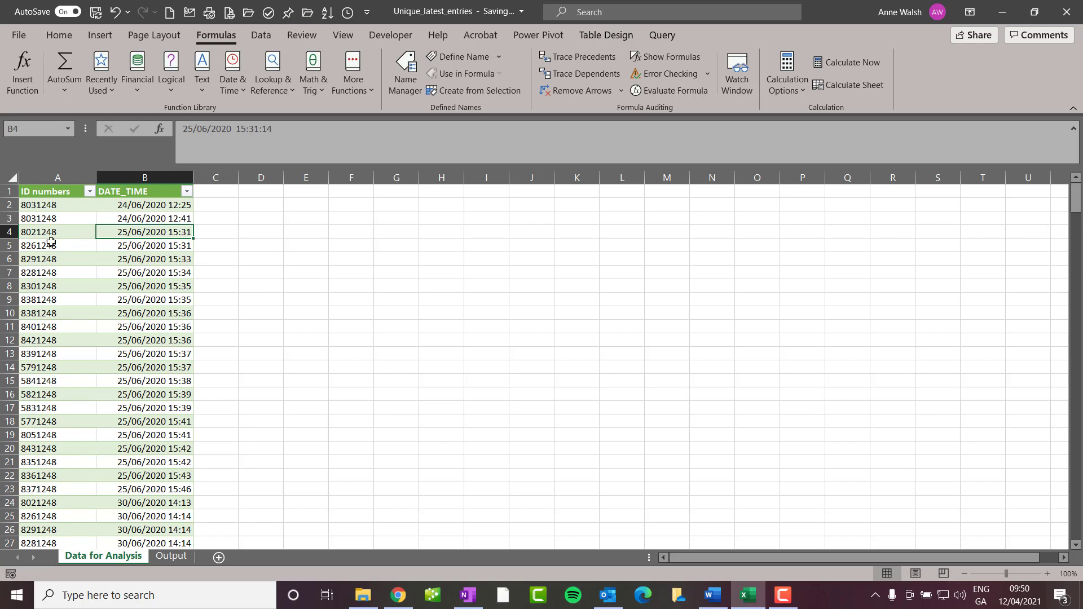
pyautogui.click(58, 180)
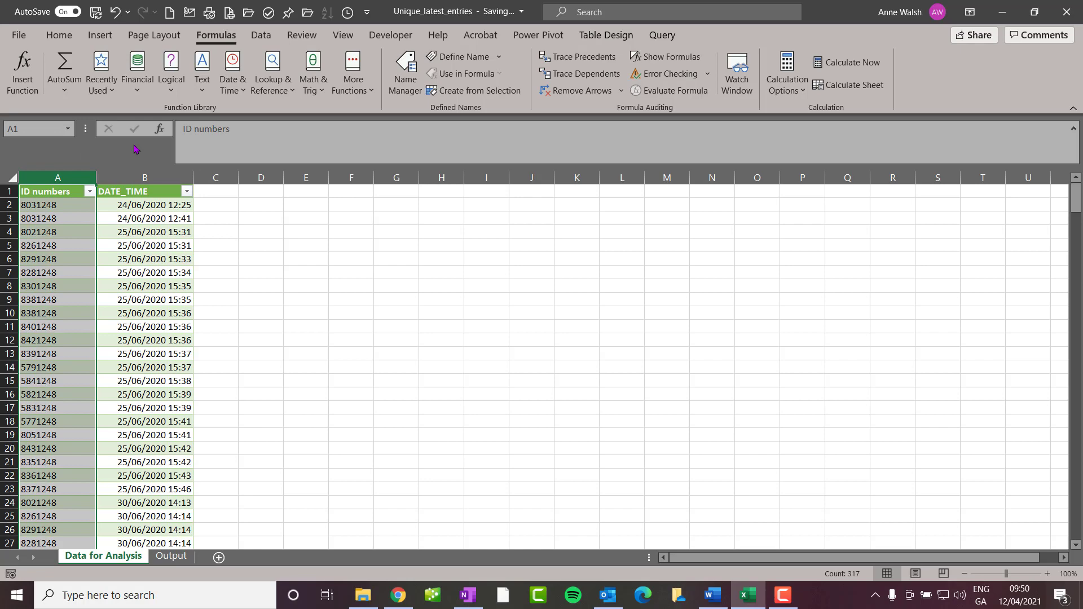
pyautogui.click(59, 35)
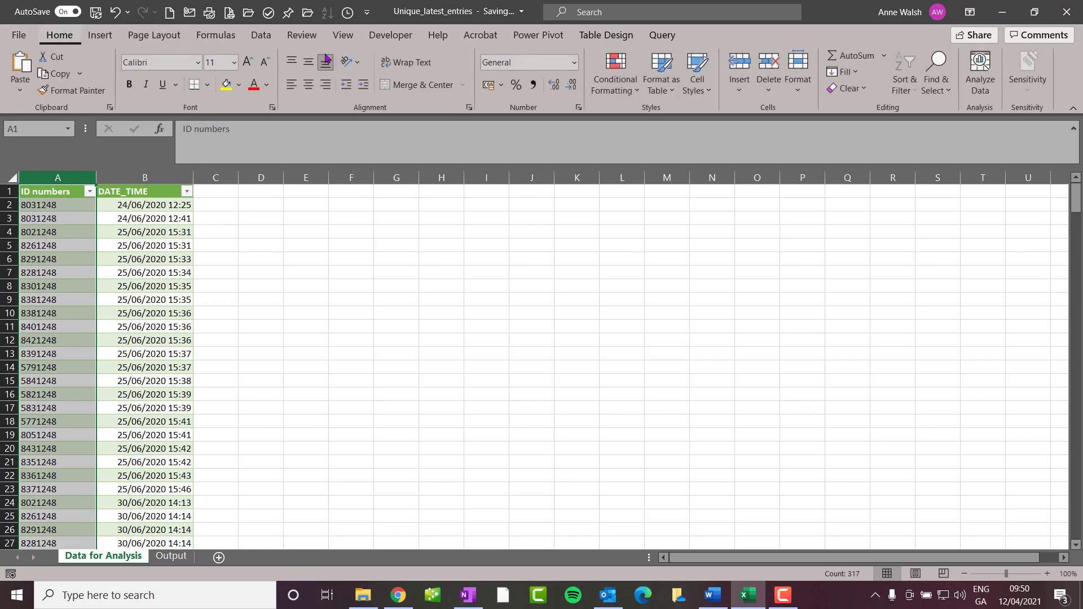
pyautogui.click(619, 87)
pyautogui.moveTo(649, 118)
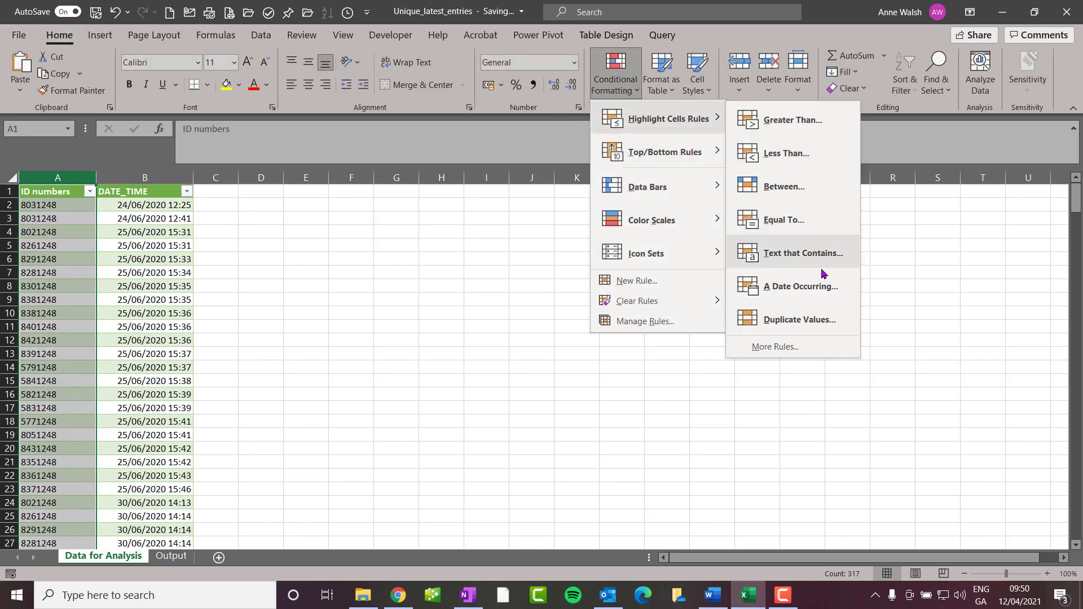
pyautogui.click(819, 320)
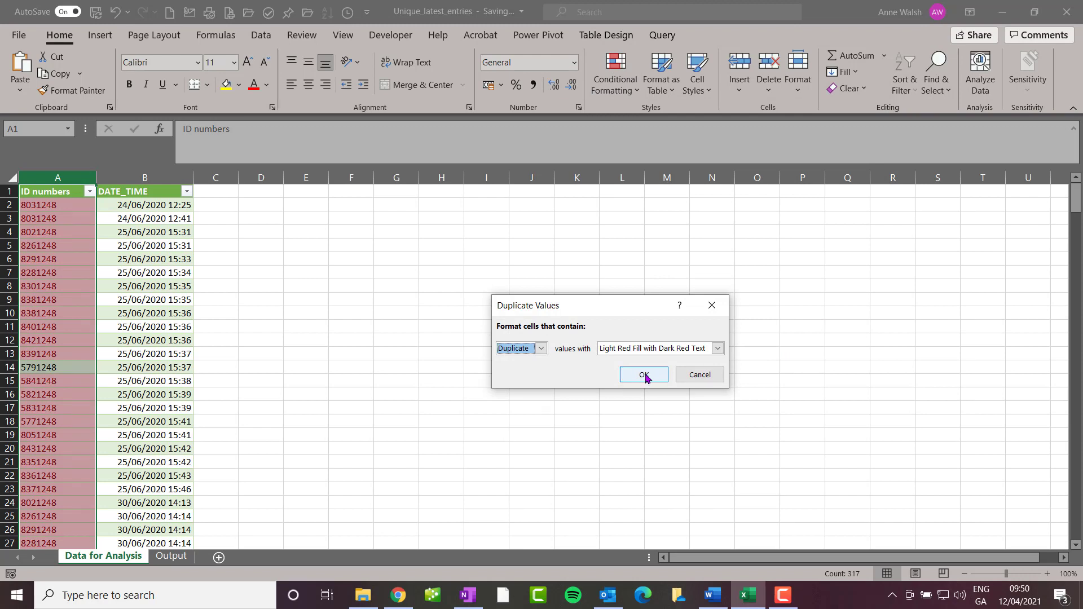
pyautogui.click(700, 375)
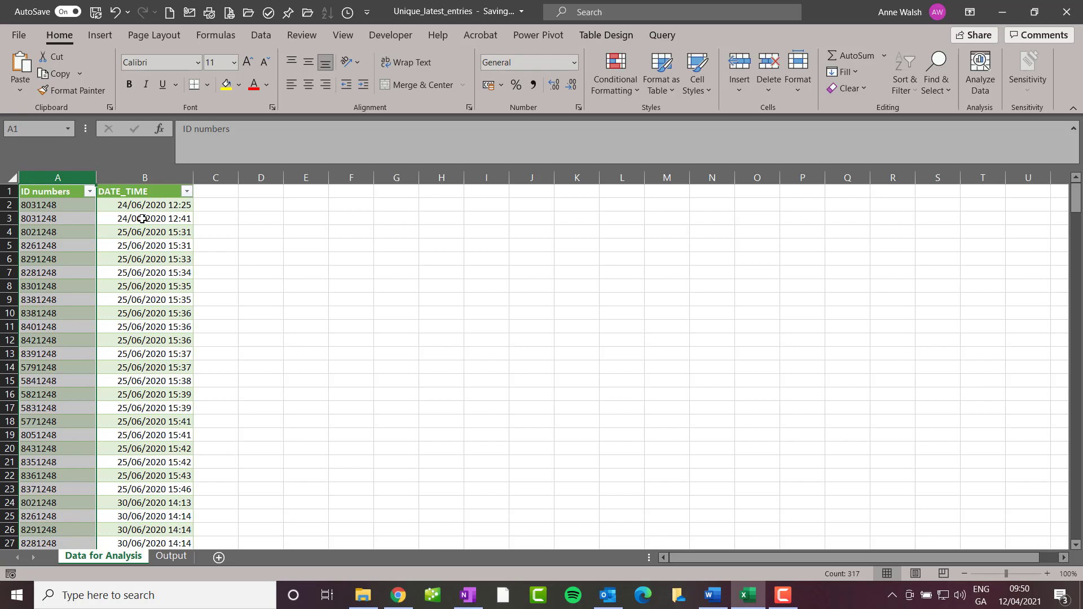
# - On the Output sheet, insert a UNIQUE function into cell B4 from Lookup & Reference
pyautogui.click(172, 557)
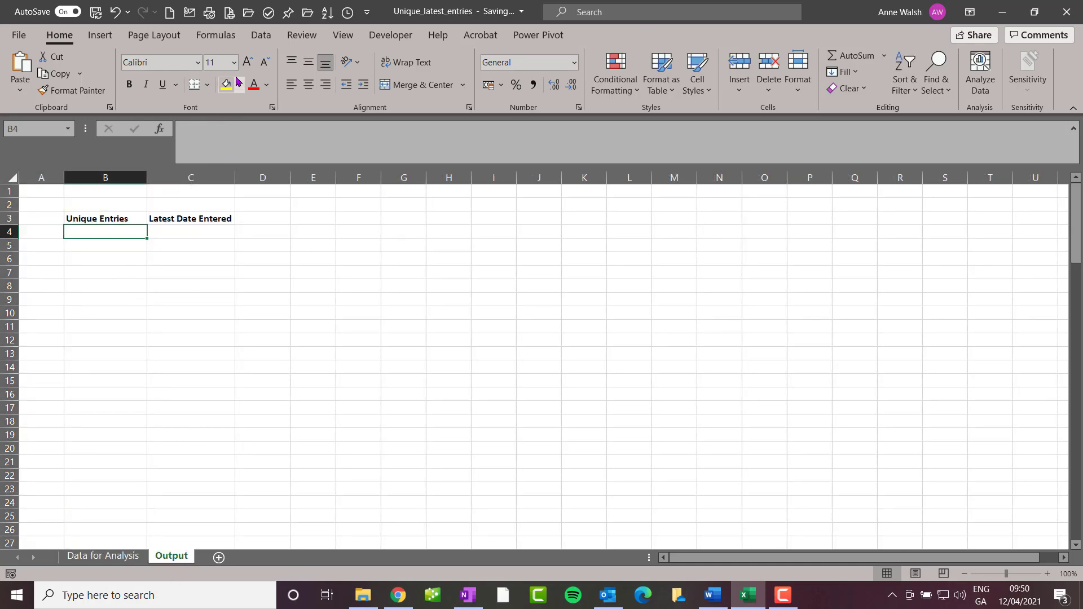
pyautogui.click(216, 35)
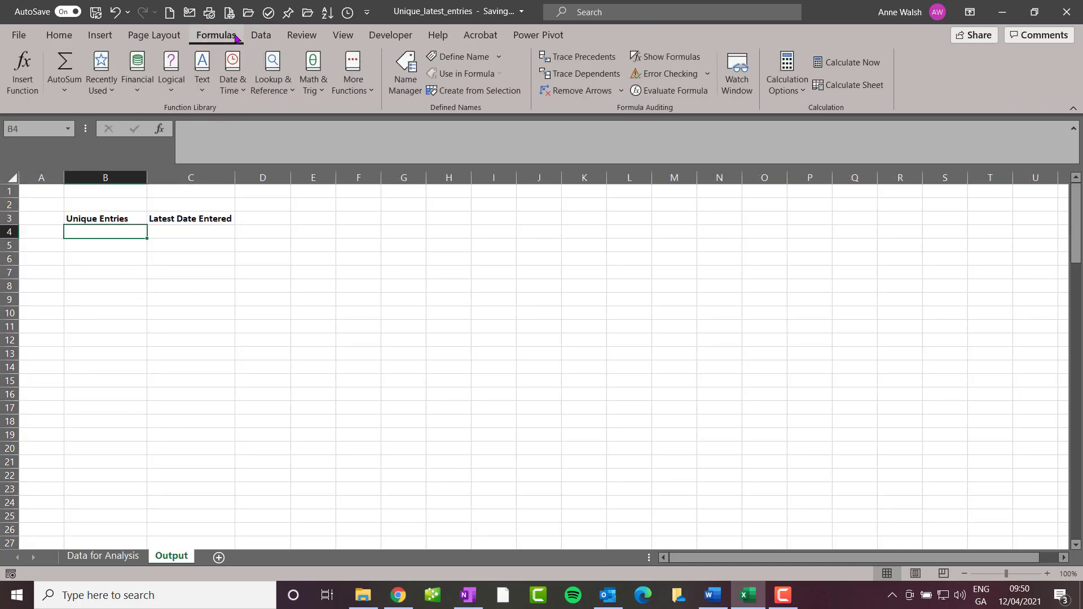
pyautogui.click(280, 93)
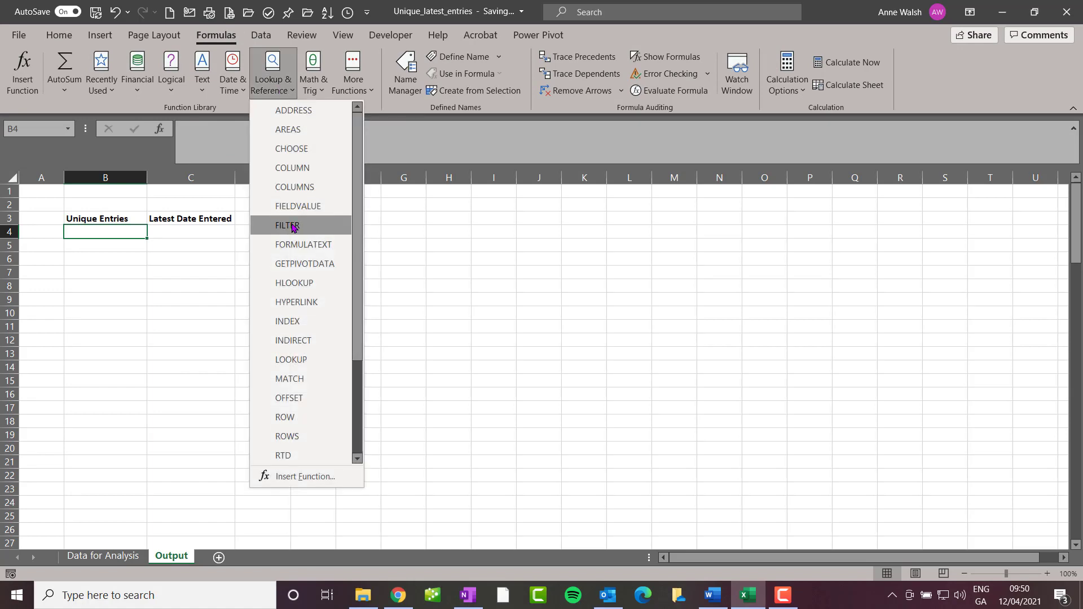
pyautogui.scroll(-2, 292, 226)
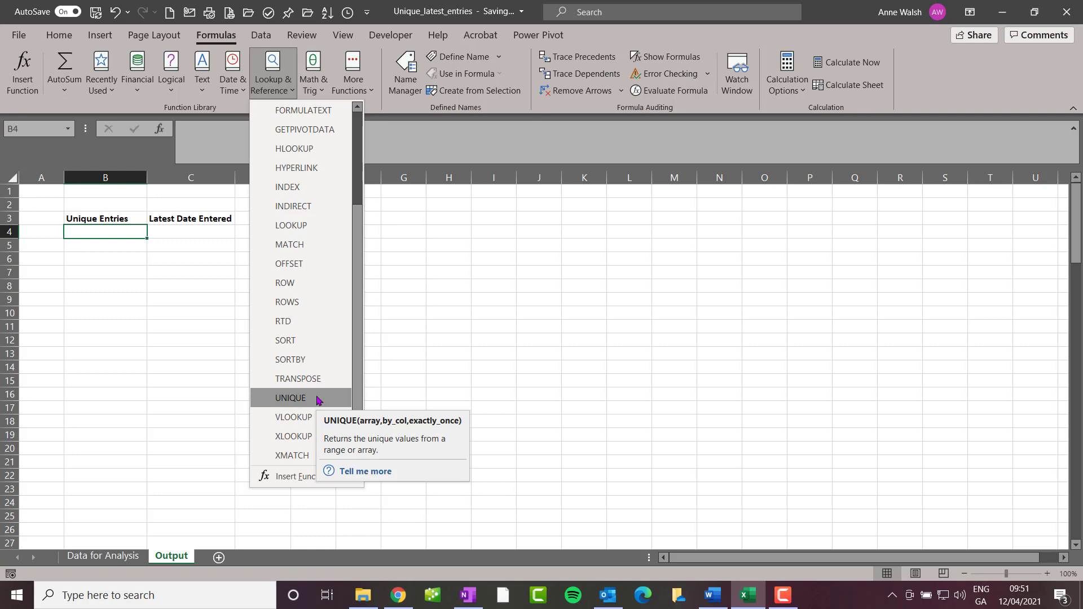
pyautogui.click(290, 399)
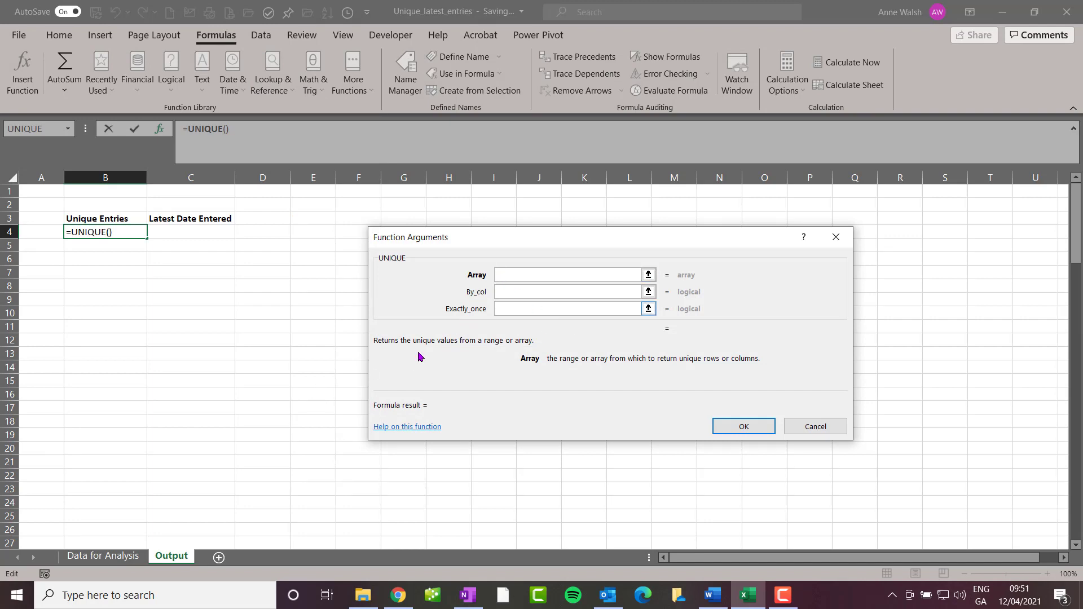
# - Set UNIQUE's array to the whole ID numbers column with Exactly_once 0, and confirm
pyautogui.click(103, 556)
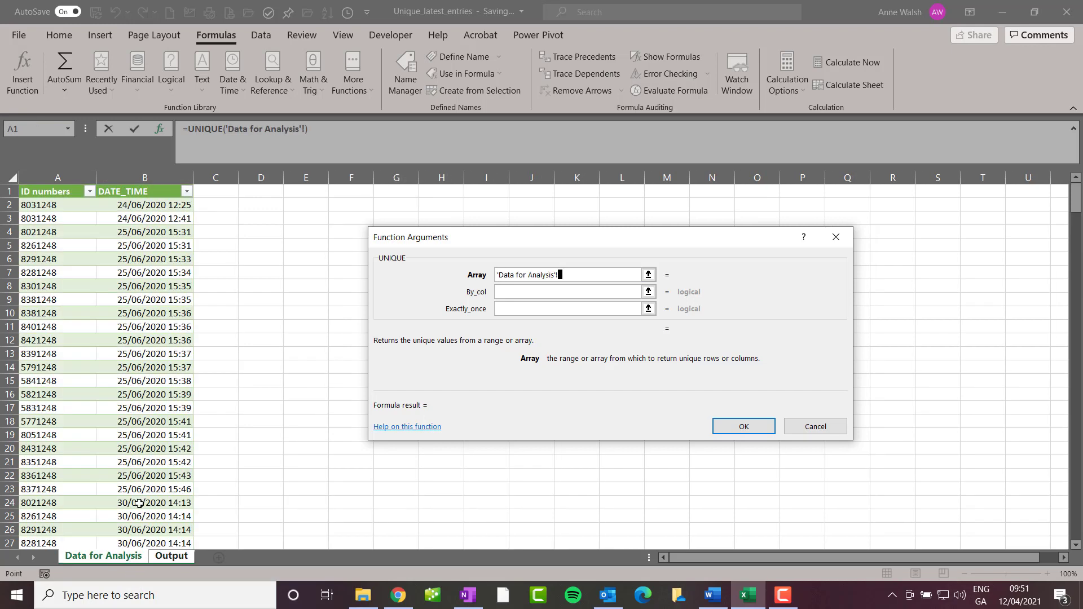
pyautogui.click(75, 205)
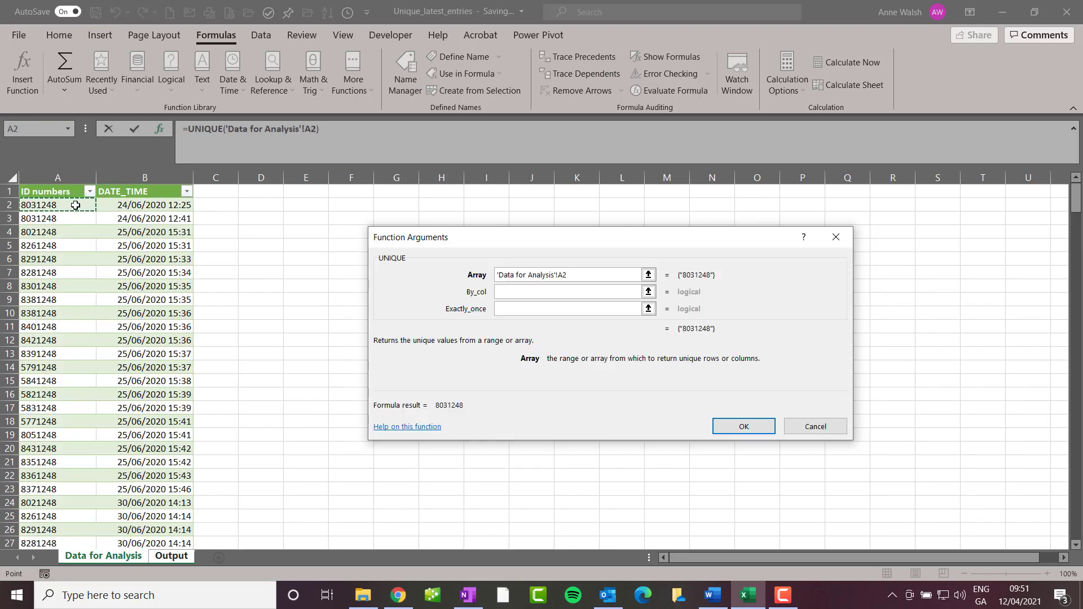
pyautogui.hotkey('ctrl', 'shift', 'Down')
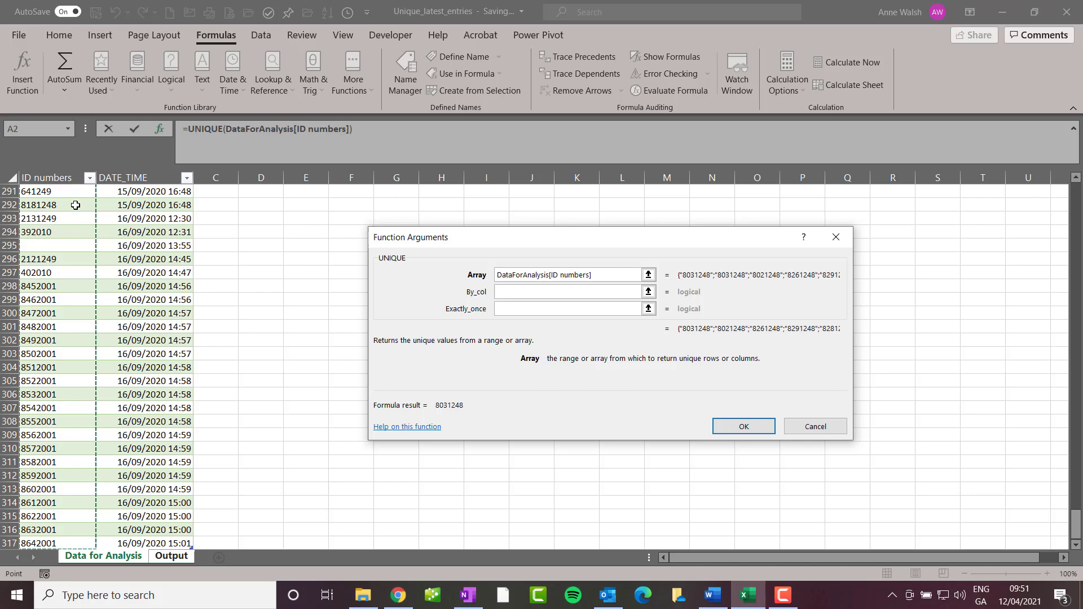
pyautogui.click(503, 292)
pyautogui.press('Tab')
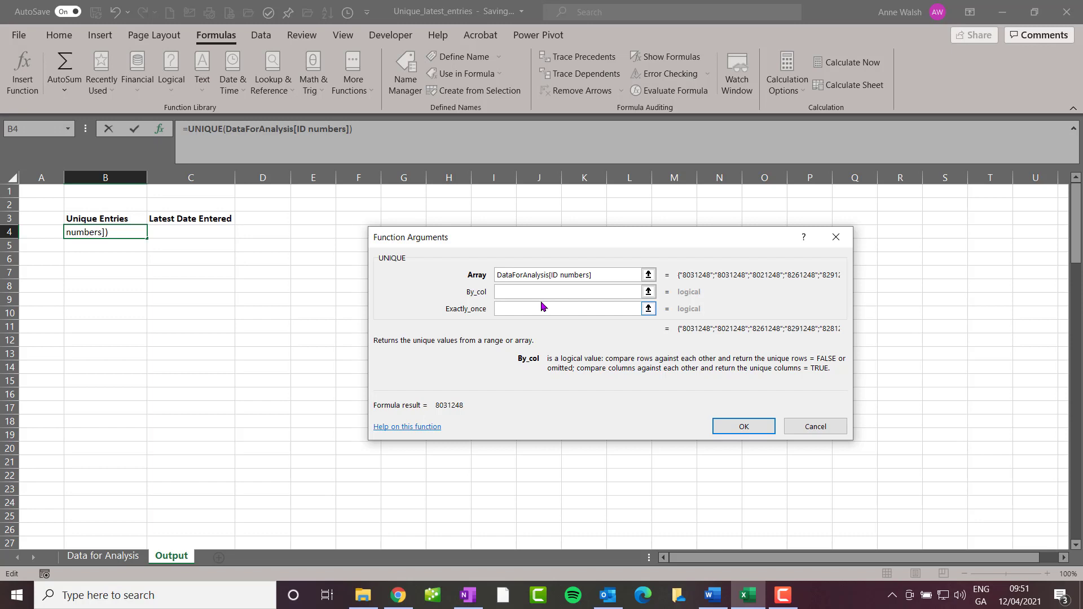
pyautogui.click(525, 308)
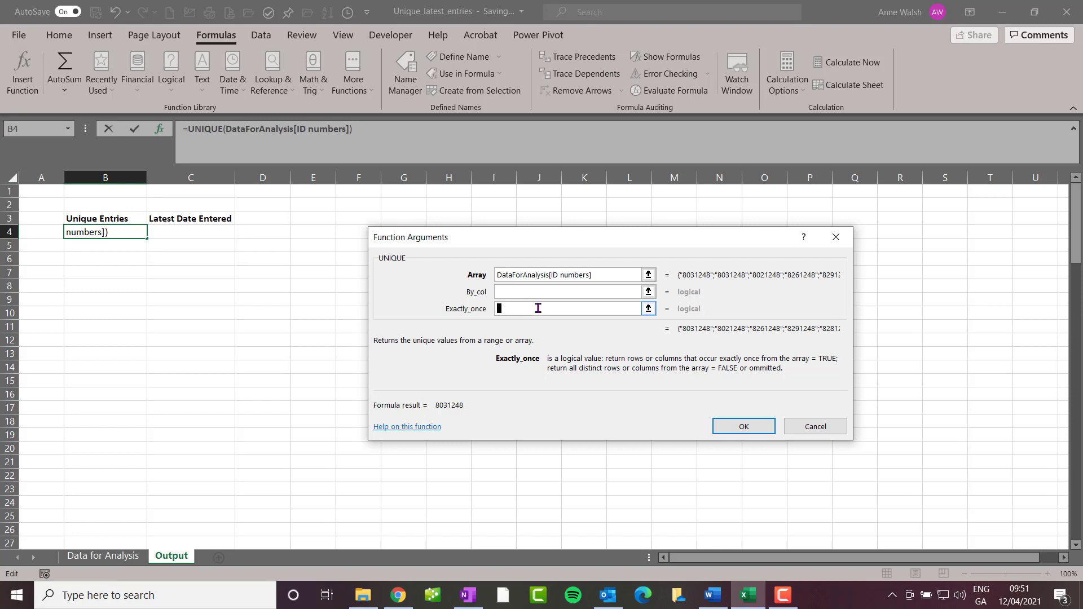
pyautogui.write('0')
pyautogui.click(736, 428)
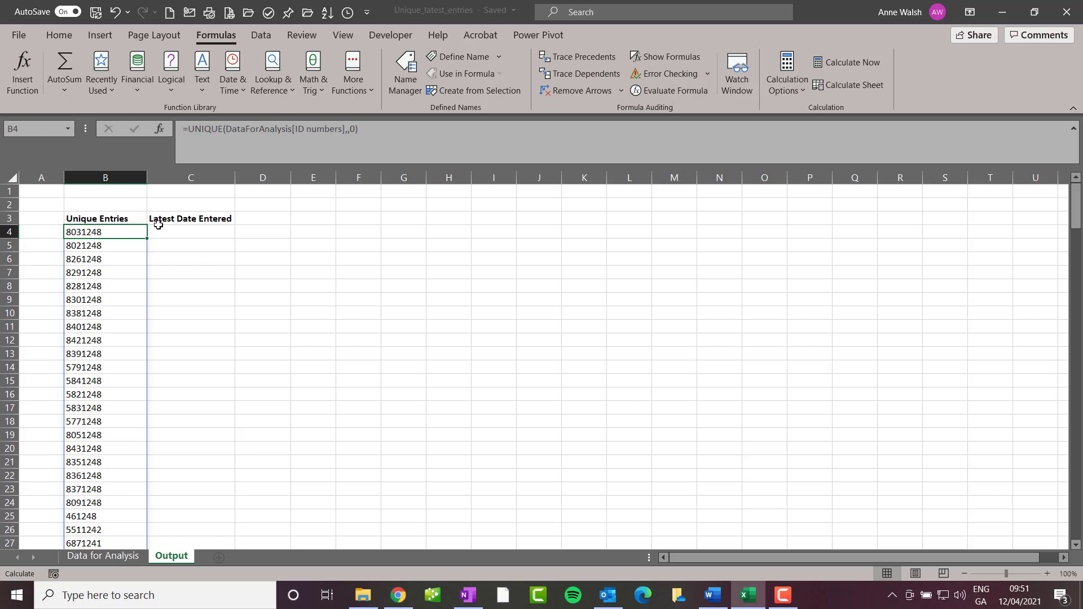
# - Apply a Duplicate Values highlight rule to the Unique Entries column B
pyautogui.click(104, 178)
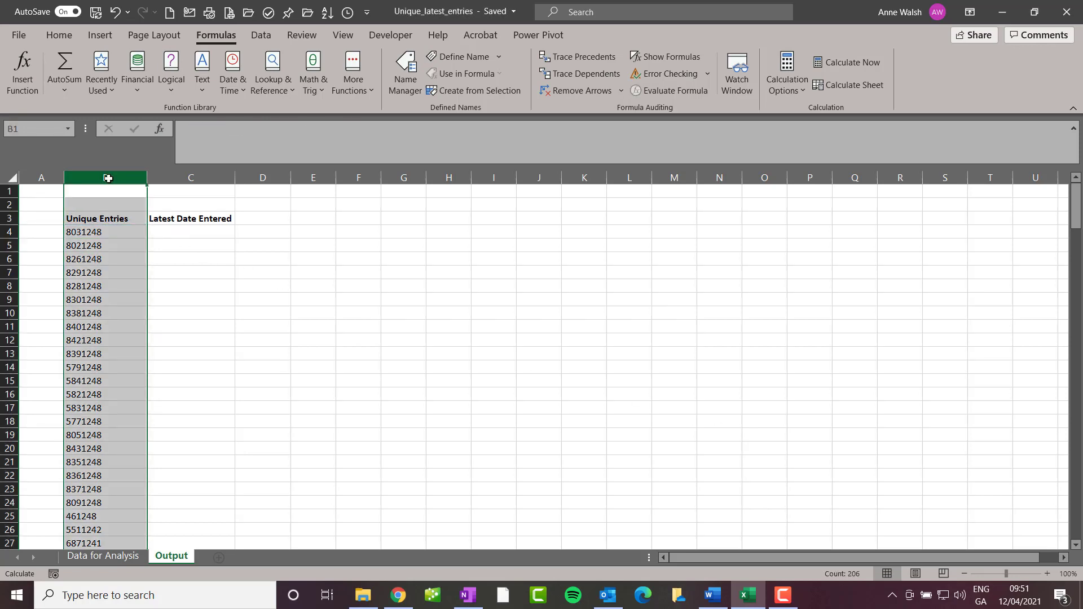
pyautogui.click(56, 35)
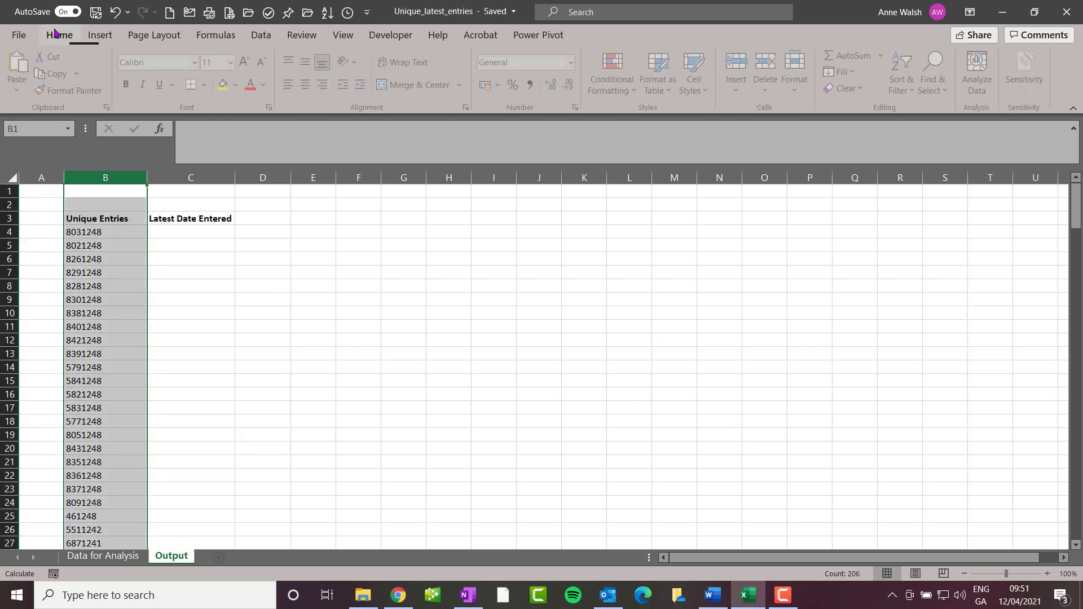
pyautogui.click(640, 92)
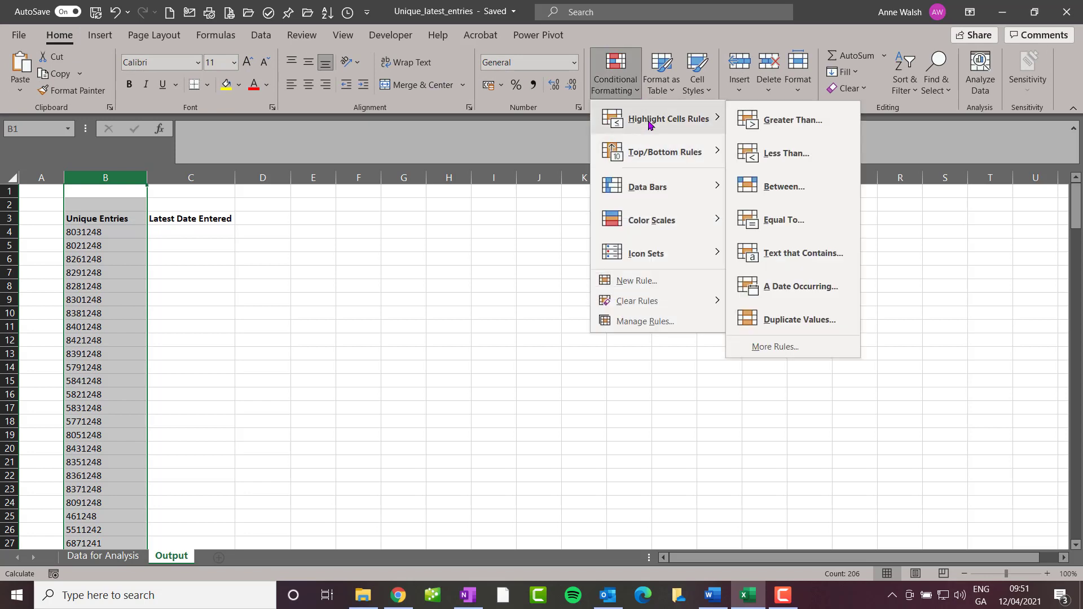
pyautogui.click(802, 321)
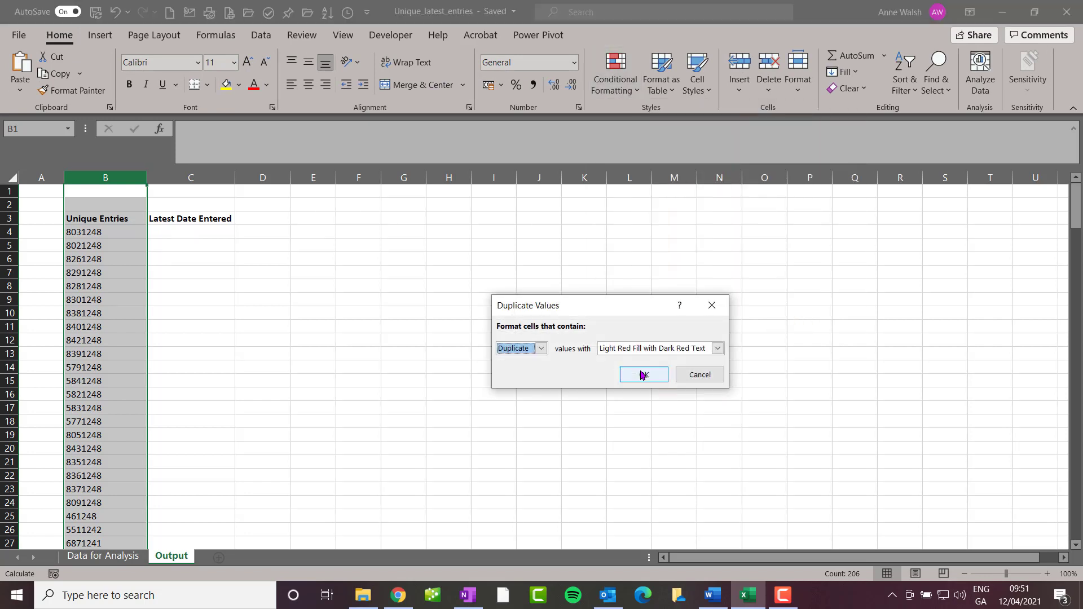
pyautogui.click(643, 374)
# - Scroll down column B to check that only blank row 186 is flagged, then return to the top
pyautogui.scroll(-20, 129, 286)
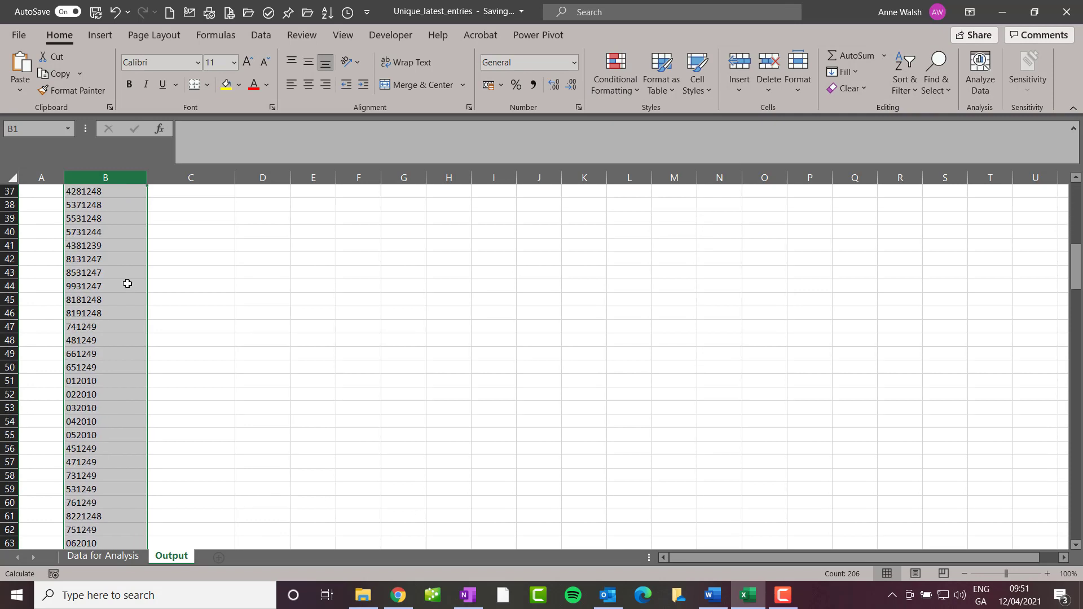
pyautogui.scroll(-20, 126, 284)
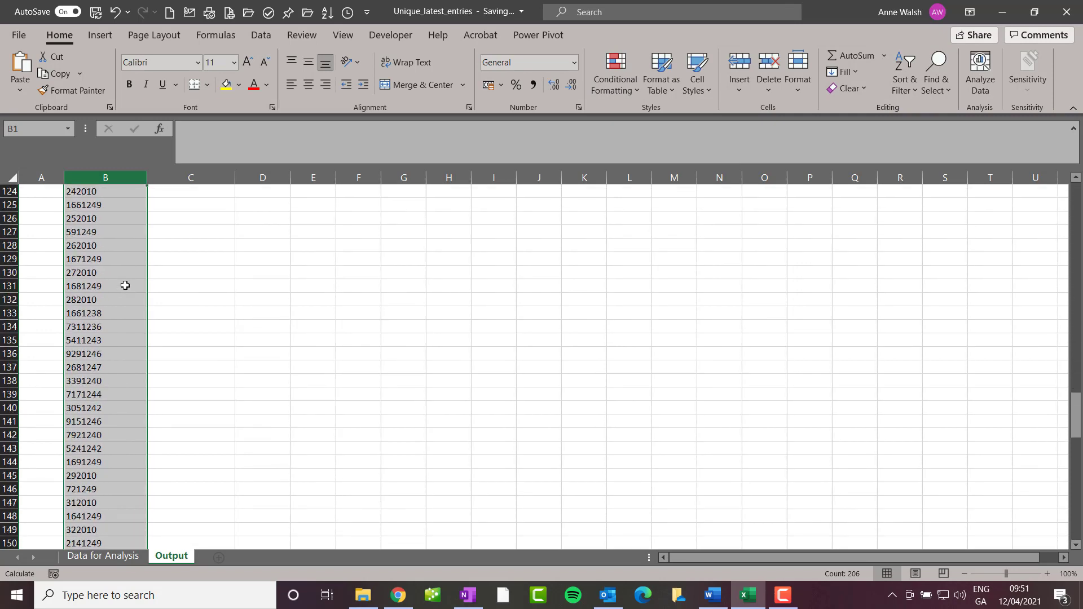
pyautogui.scroll(-8, 125, 281)
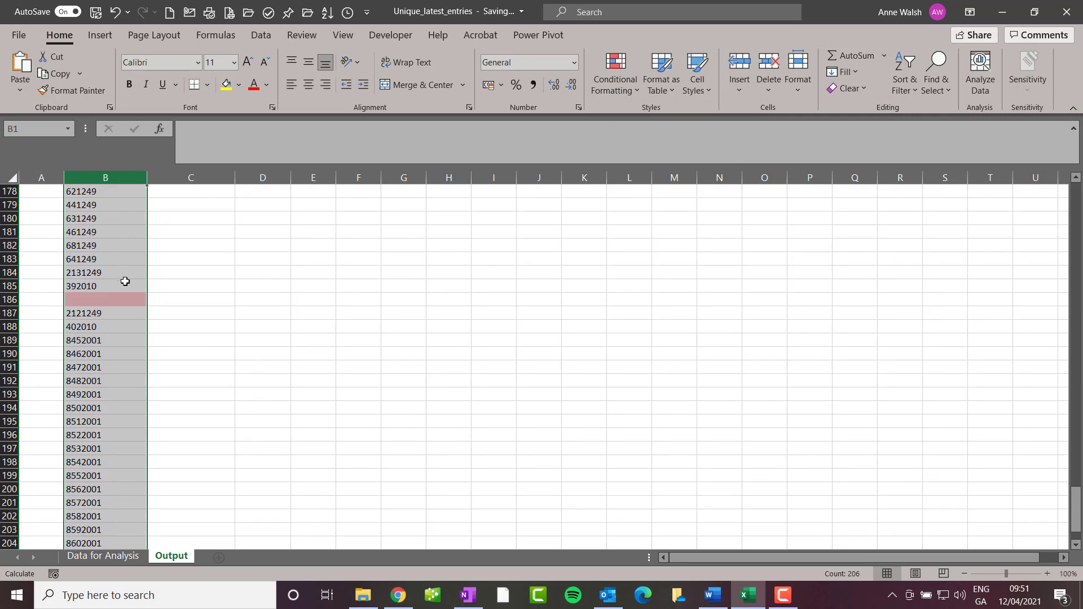
pyautogui.scroll(20, 125, 283)
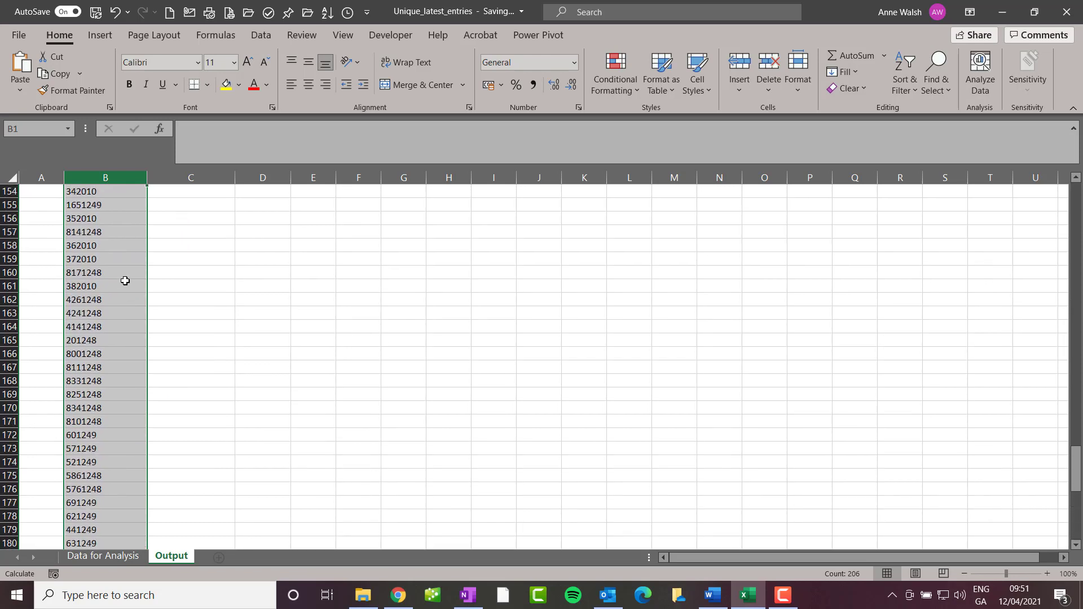
pyautogui.scroll(20, 123, 280)
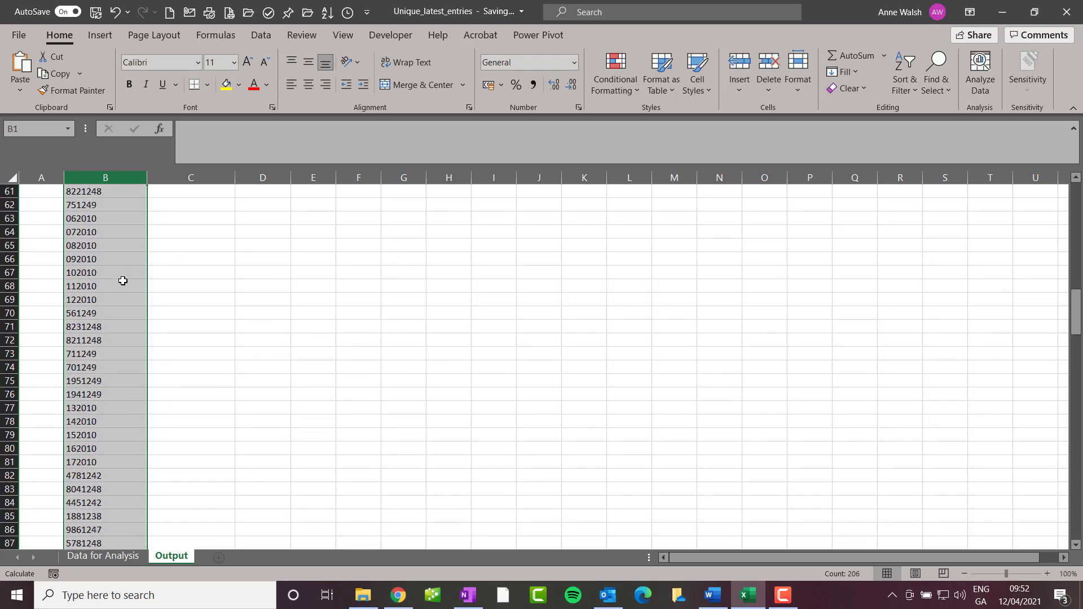
pyautogui.scroll(6, 122, 281)
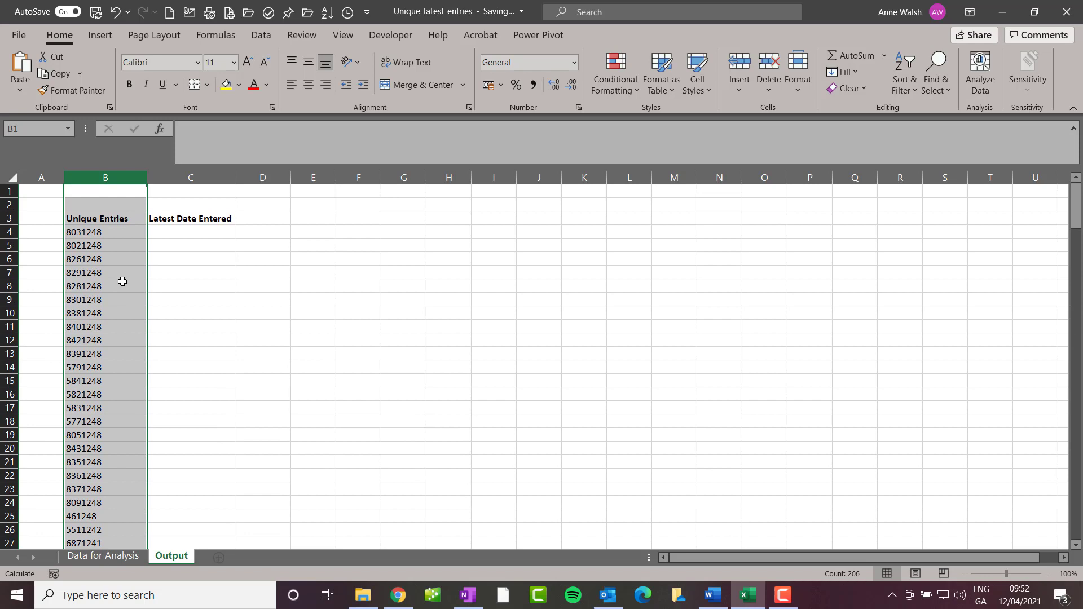
# - Insert a MAXIFS function into cell C4 from the More Functions Statistical list
pyautogui.click(192, 236)
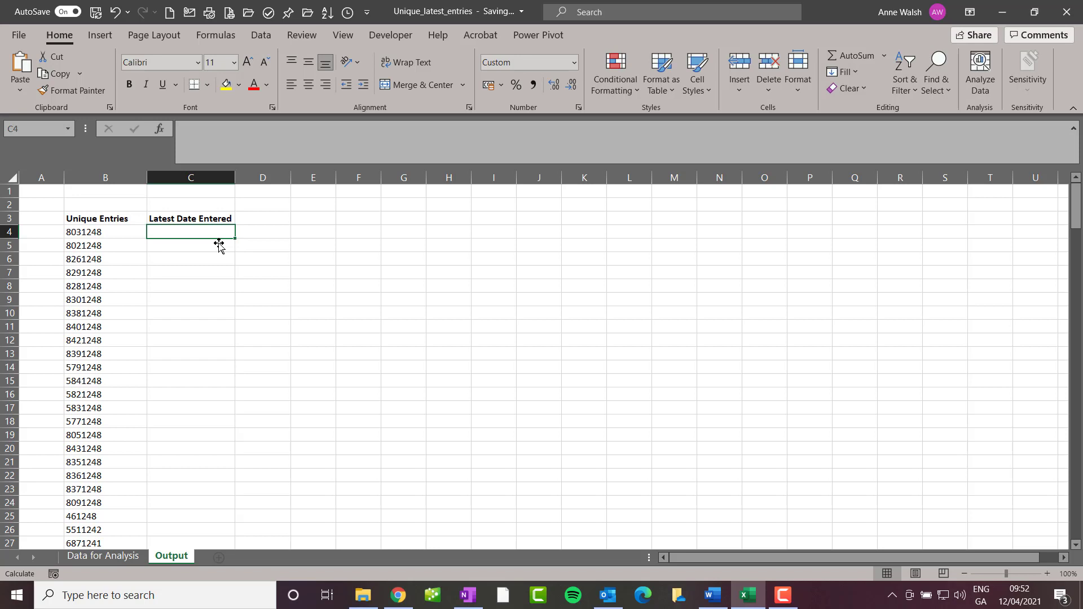
pyautogui.click(225, 38)
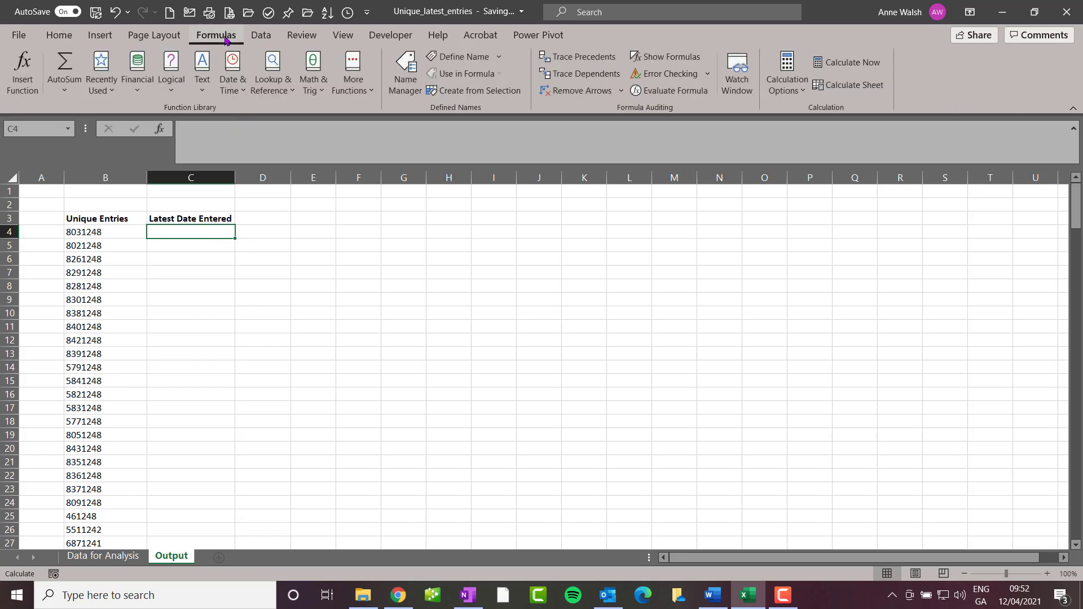
pyautogui.click(318, 90)
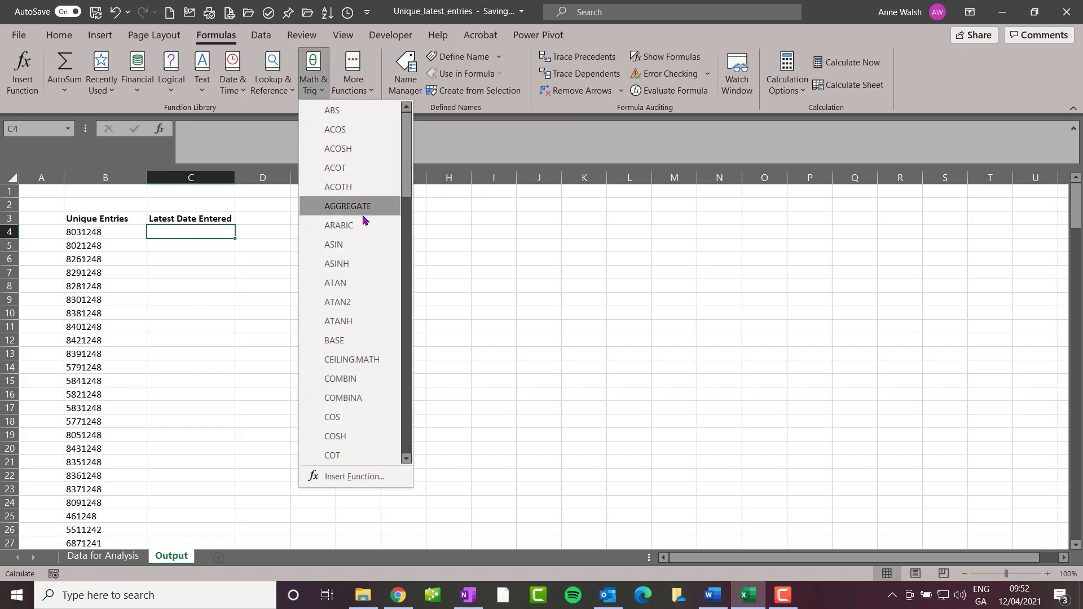
pyautogui.scroll(-10, 364, 223)
pyautogui.scroll(-1, 363, 224)
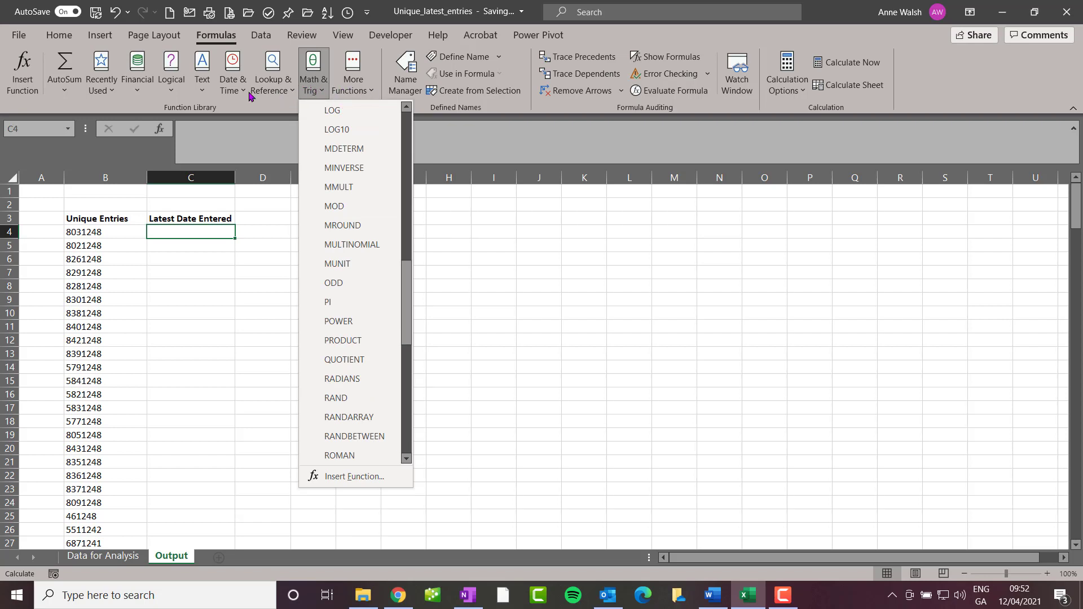
pyautogui.click(359, 91)
pyautogui.click(361, 91)
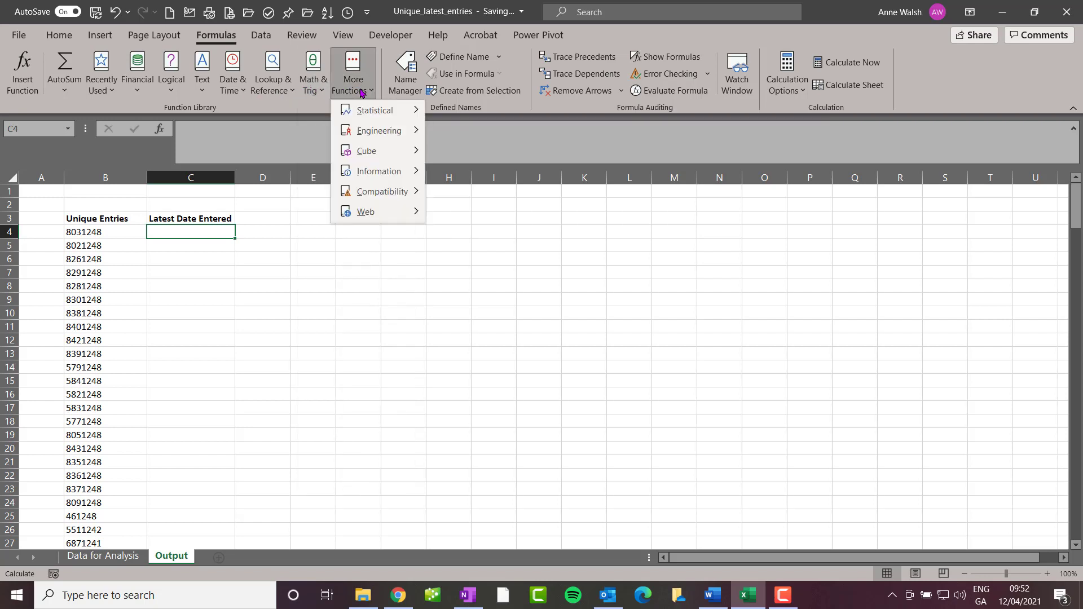
pyautogui.moveTo(368, 113)
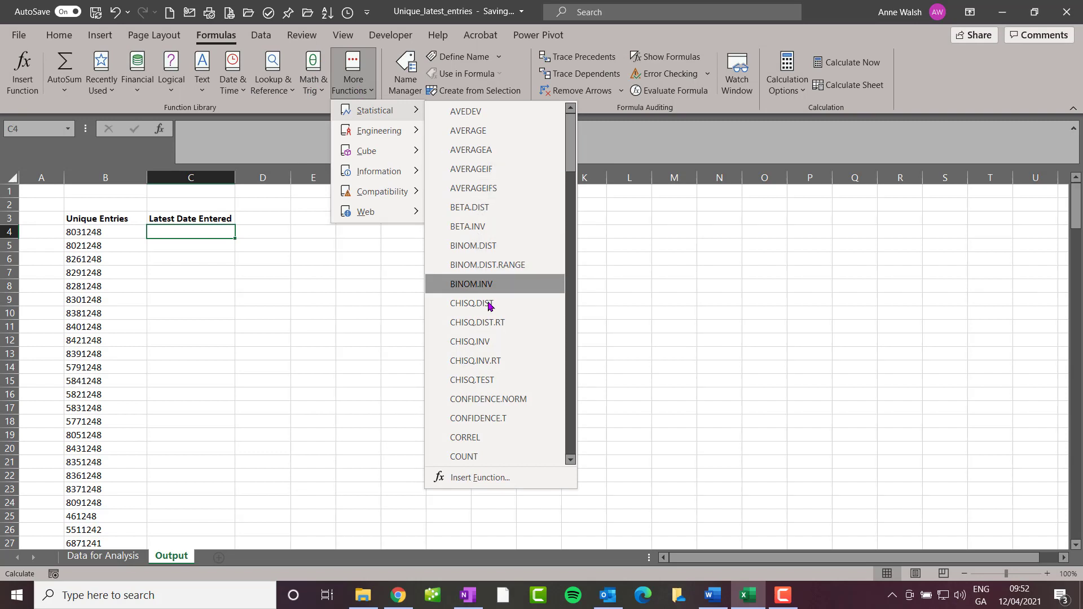
pyautogui.scroll(-4, 490, 308)
pyautogui.scroll(-10, 490, 308)
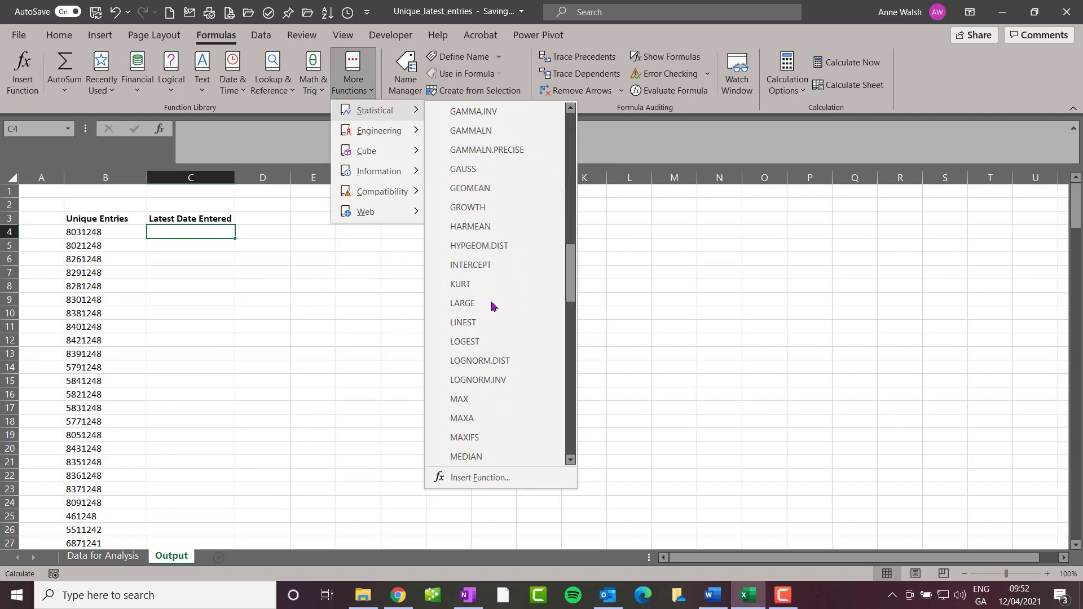
pyautogui.click(500, 443)
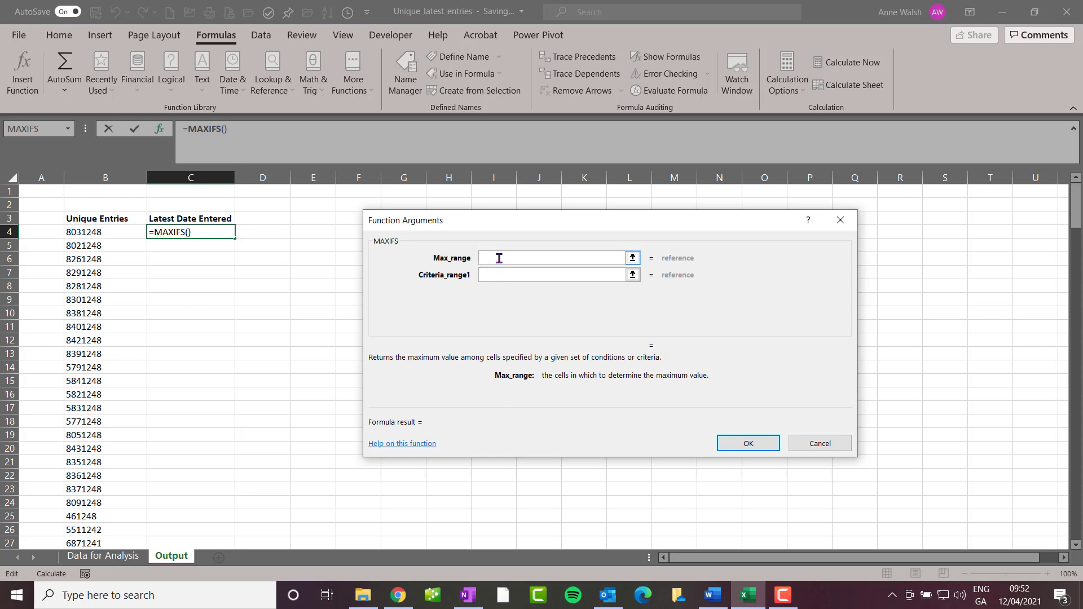
# - Set MAXIFS Max_range to the entire DATE_TIME column B on Data for Analysis
pyautogui.click(119, 557)
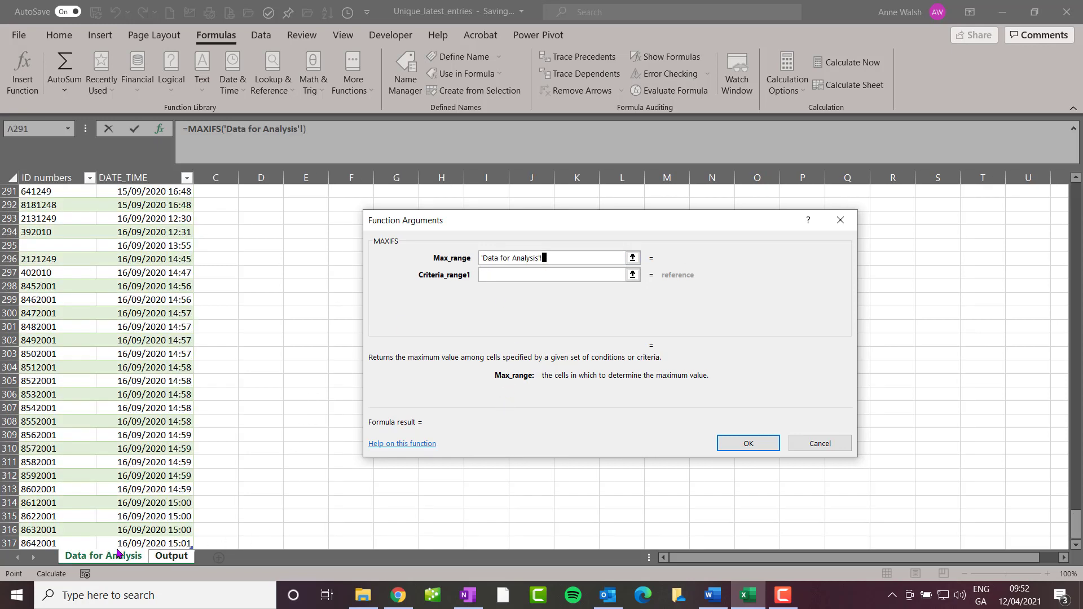
pyautogui.click(151, 183)
pyautogui.scroll(7, 152, 183)
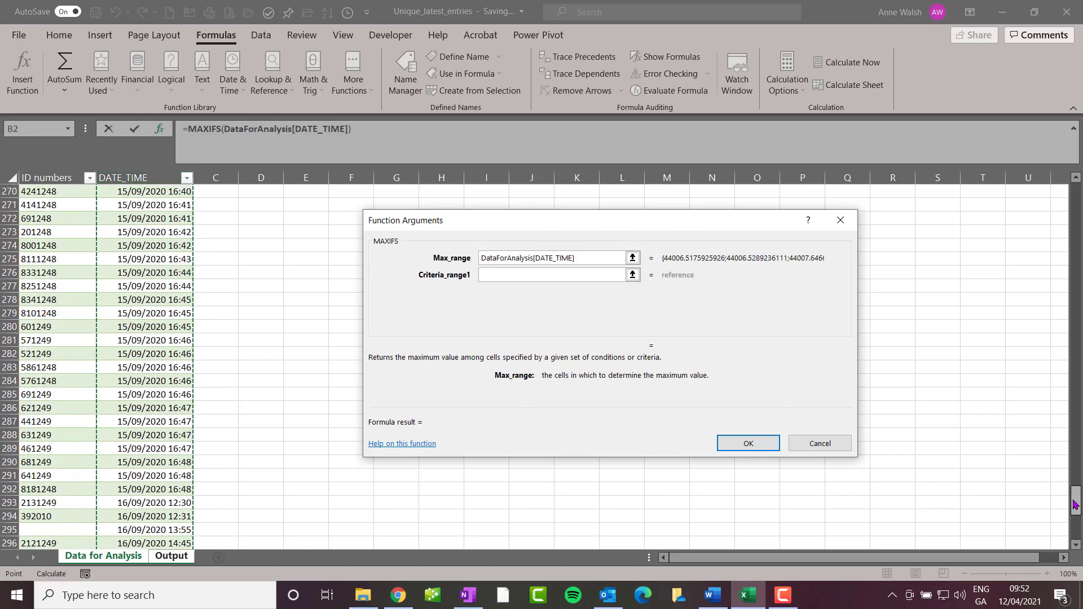
pyautogui.moveTo(1075, 503); pyautogui.dragTo(1075, 192)
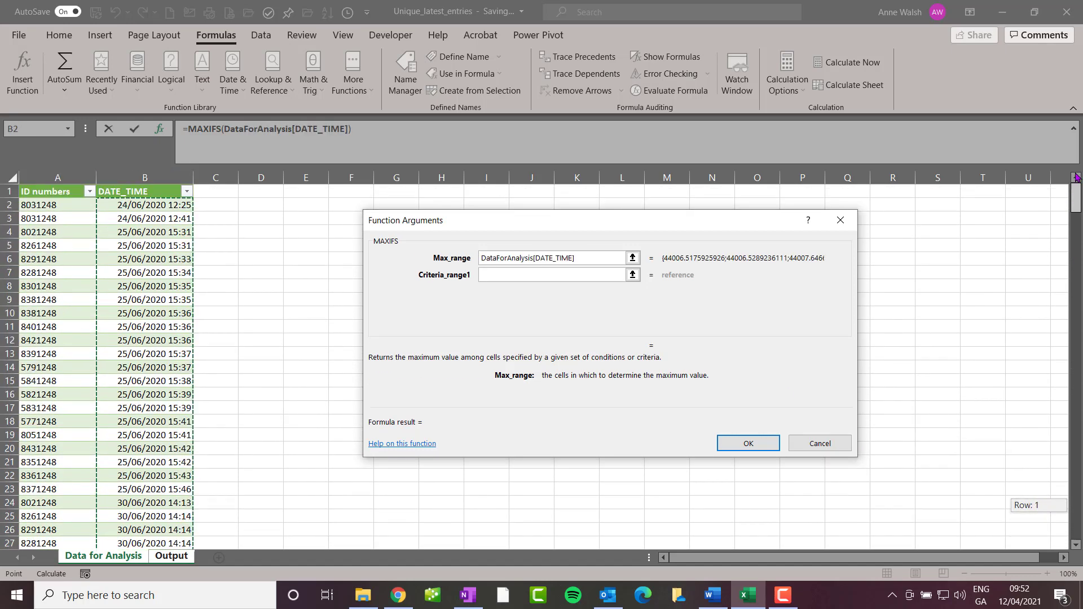
pyautogui.click(128, 178)
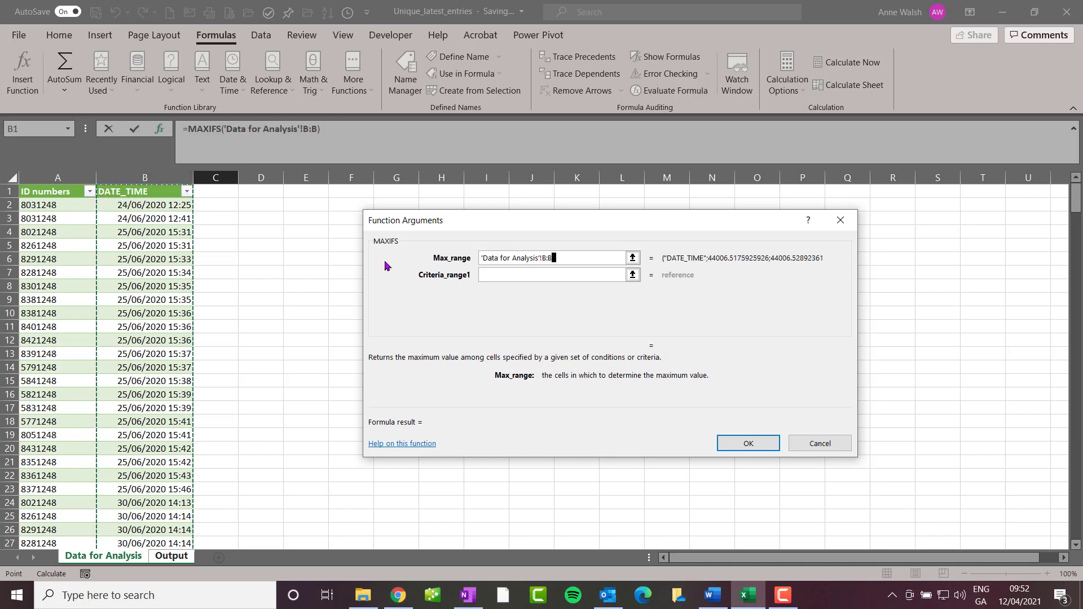
pyautogui.click(512, 275)
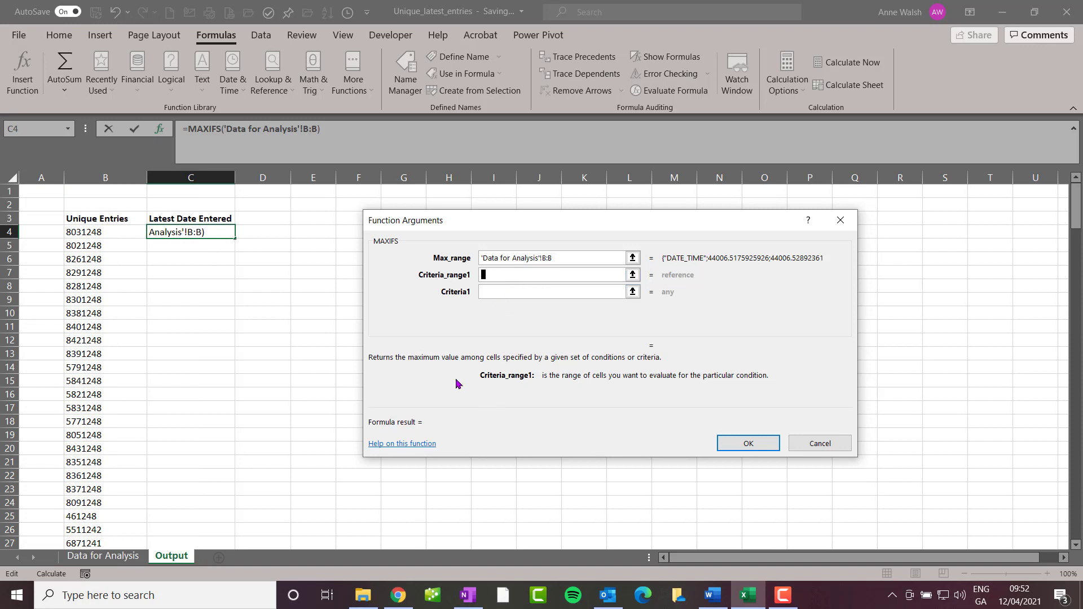
# - Set Criteria_range1 to column A and Criteria1 to Output cell B4, then confirm
pyautogui.click(109, 558)
pyautogui.click(62, 177)
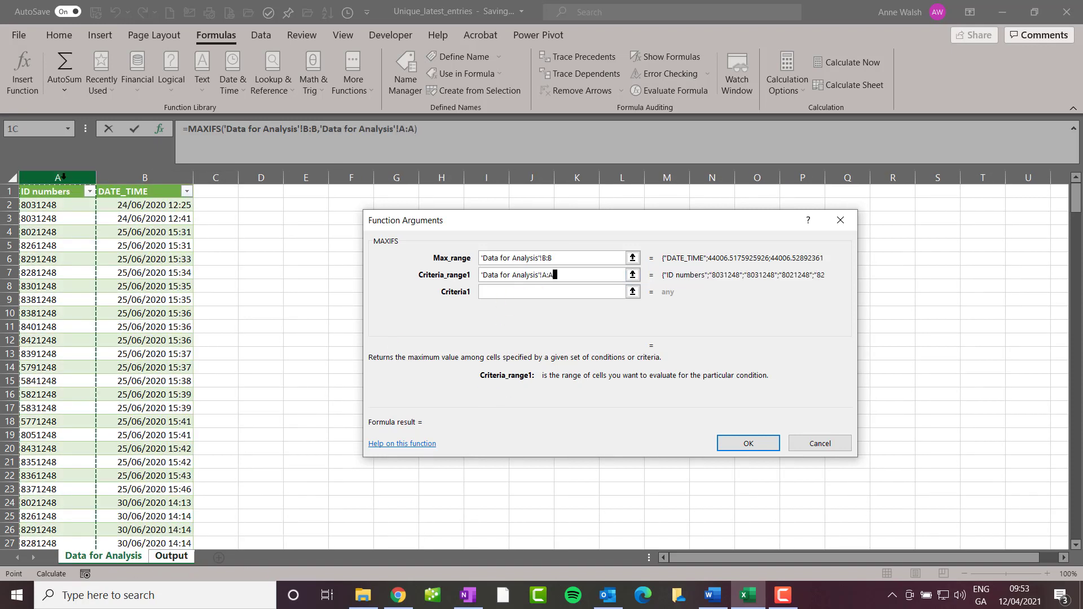
pyautogui.click(495, 288)
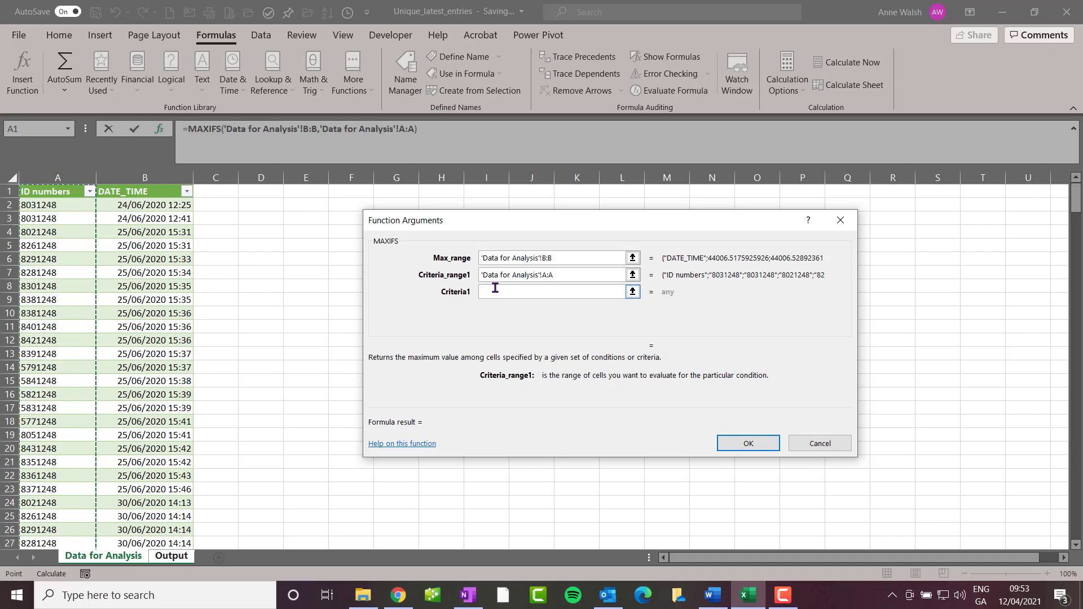
pyautogui.click(171, 556)
pyautogui.click(83, 231)
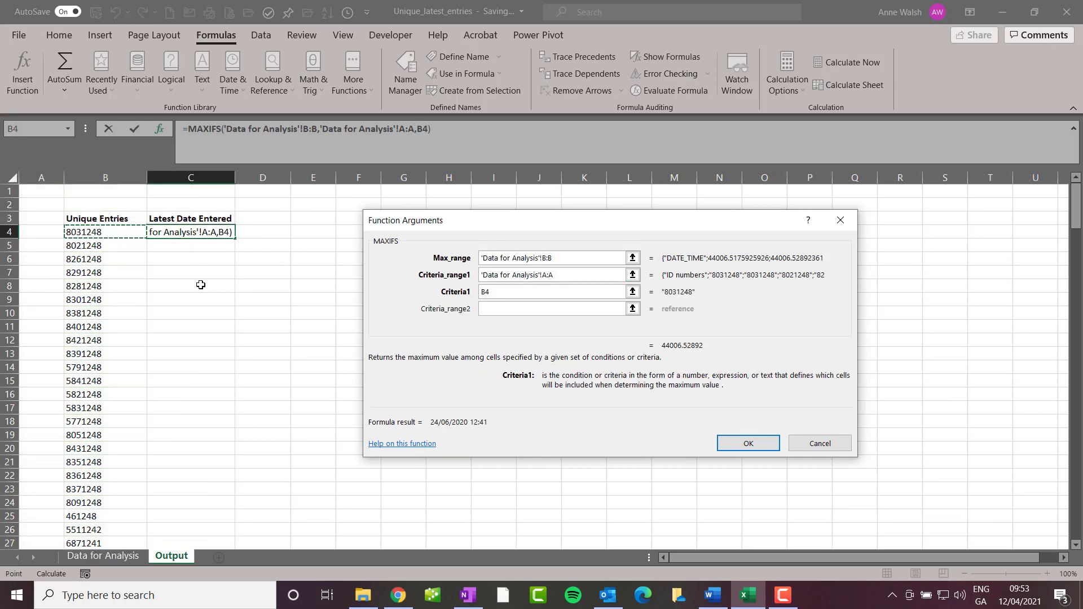
pyautogui.click(753, 442)
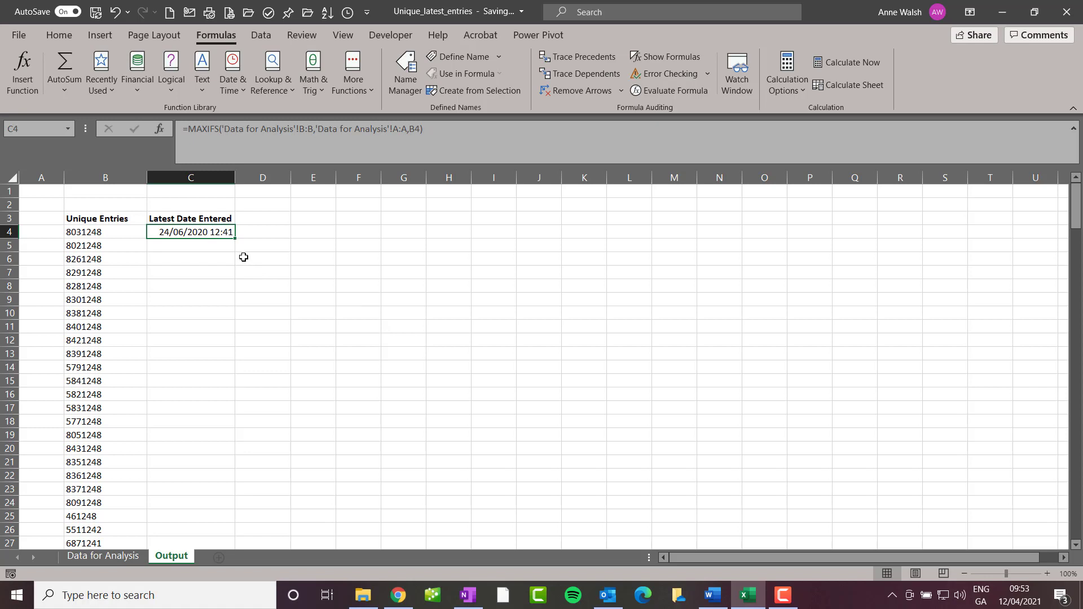
# - Give C4 the custom format dd/mm/yyyy hh:mm and fill the MAXIFS formula down for every ID
pyautogui.click(58, 38)
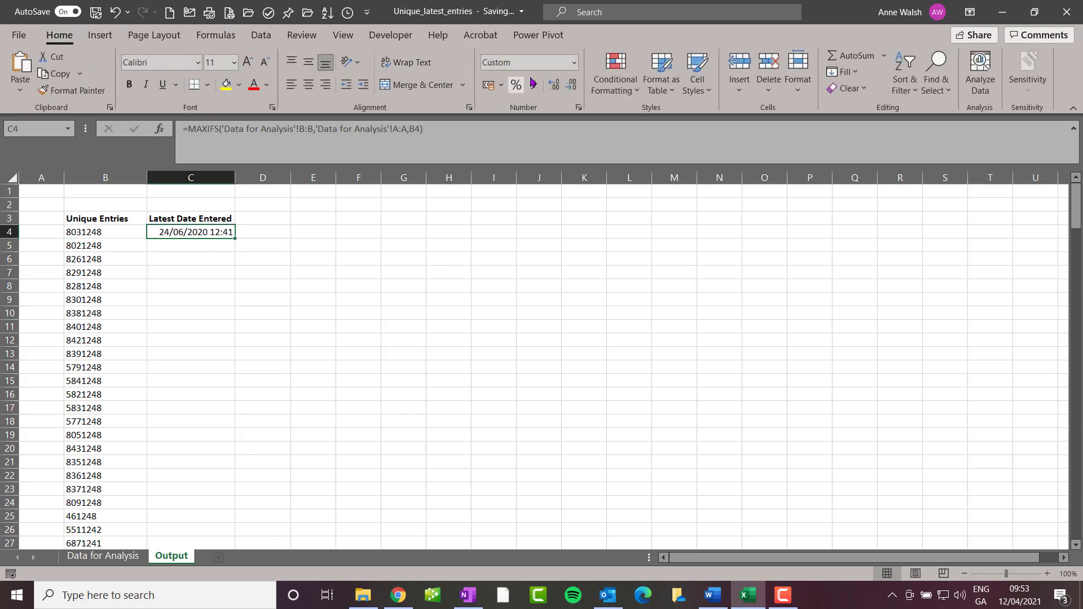
pyautogui.click(574, 62)
pyautogui.click(552, 127)
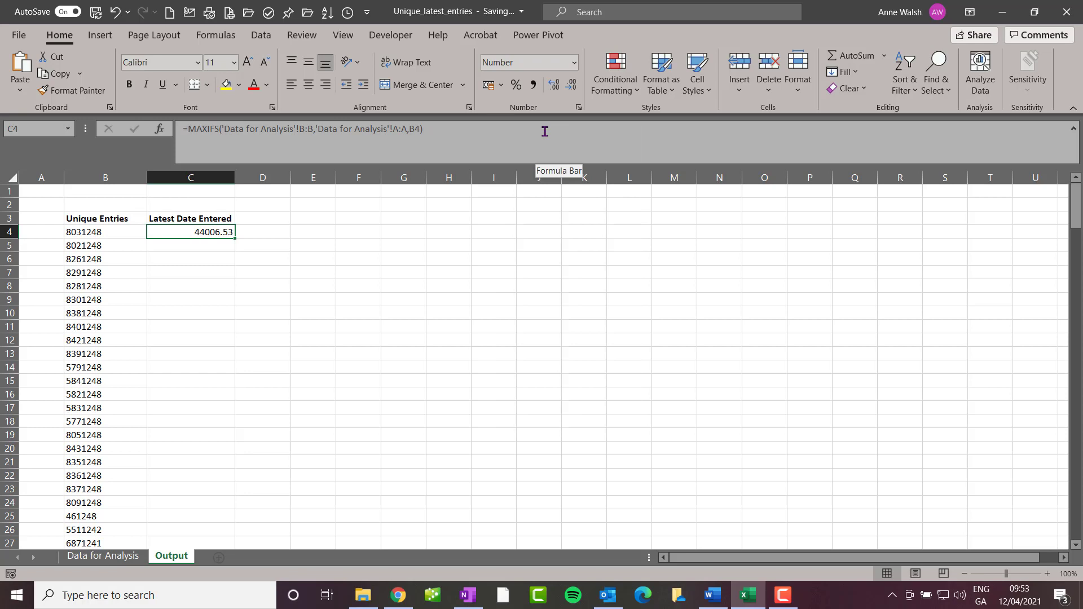
pyautogui.click(578, 108)
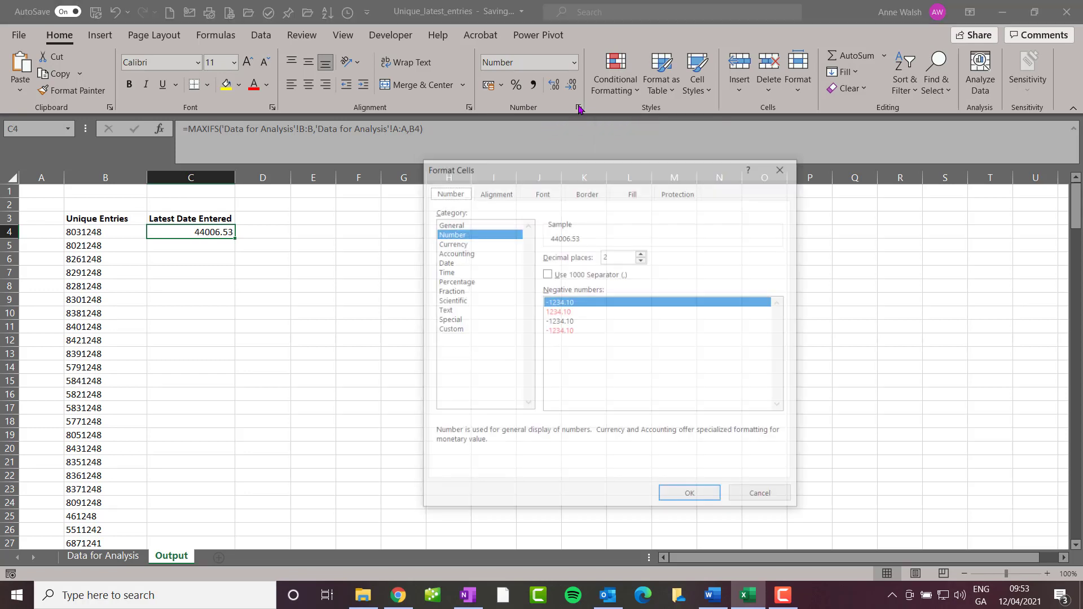
pyautogui.click(461, 331)
pyautogui.moveTo(780, 304); pyautogui.dragTo(778, 355)
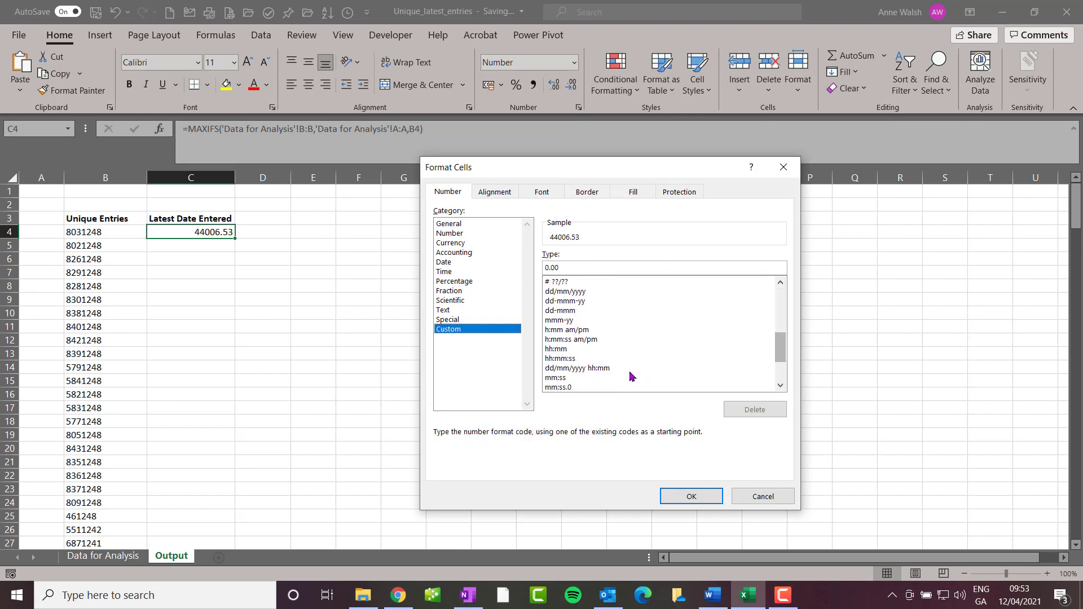
pyautogui.moveTo(630, 377); pyautogui.dragTo(624, 370)
pyautogui.click(624, 368)
pyautogui.click(696, 497)
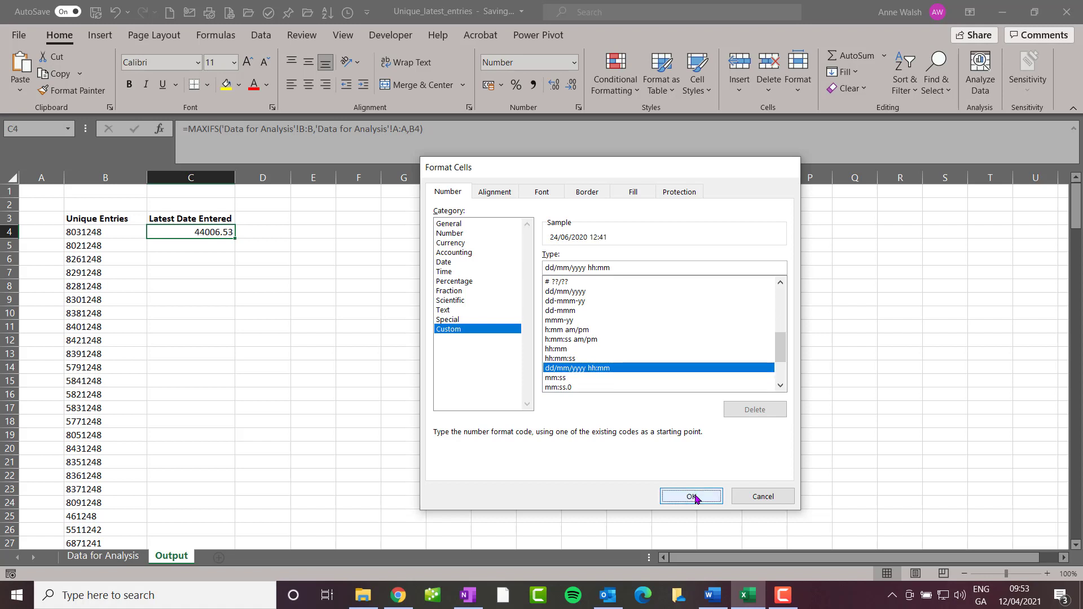
pyautogui.doubleClick(233, 238)
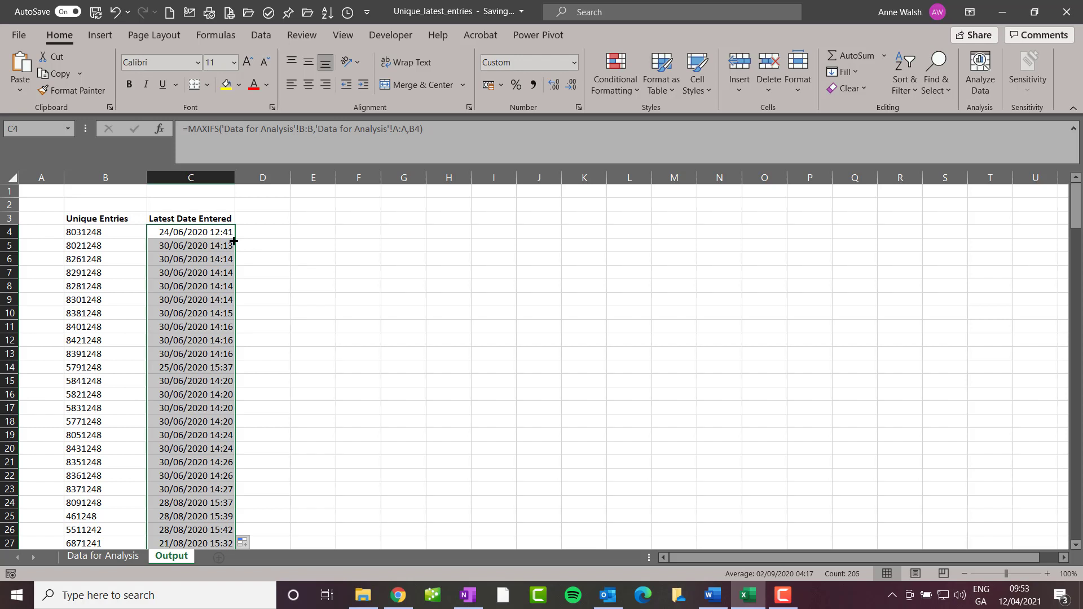
# - Filter the ID numbers column on Data for Analysis by searching 803 and keeping 8031248
pyautogui.click(113, 236)
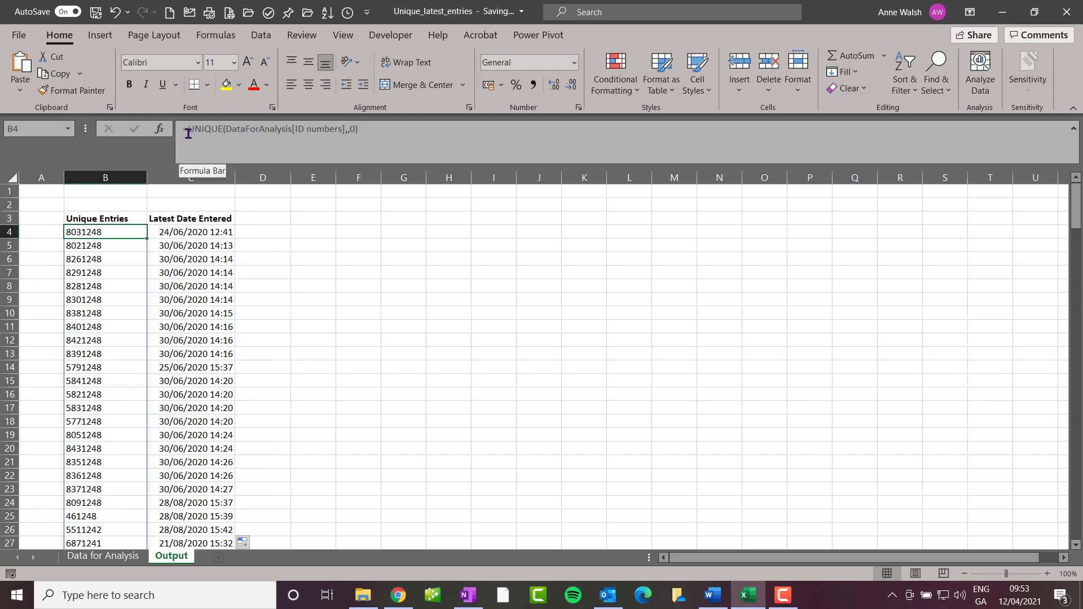
pyautogui.click(103, 556)
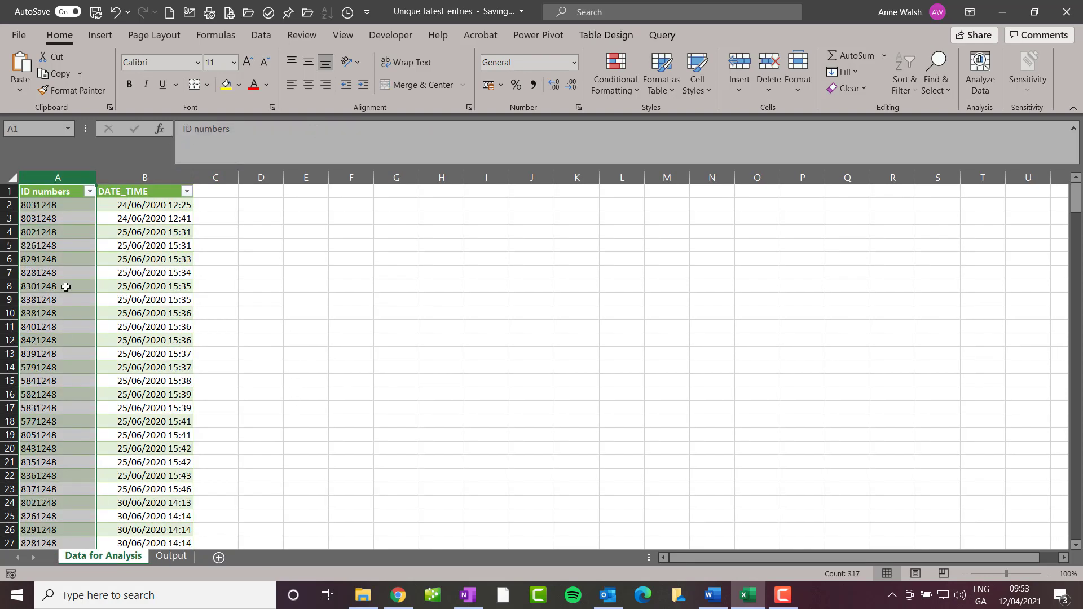
pyautogui.click(89, 192)
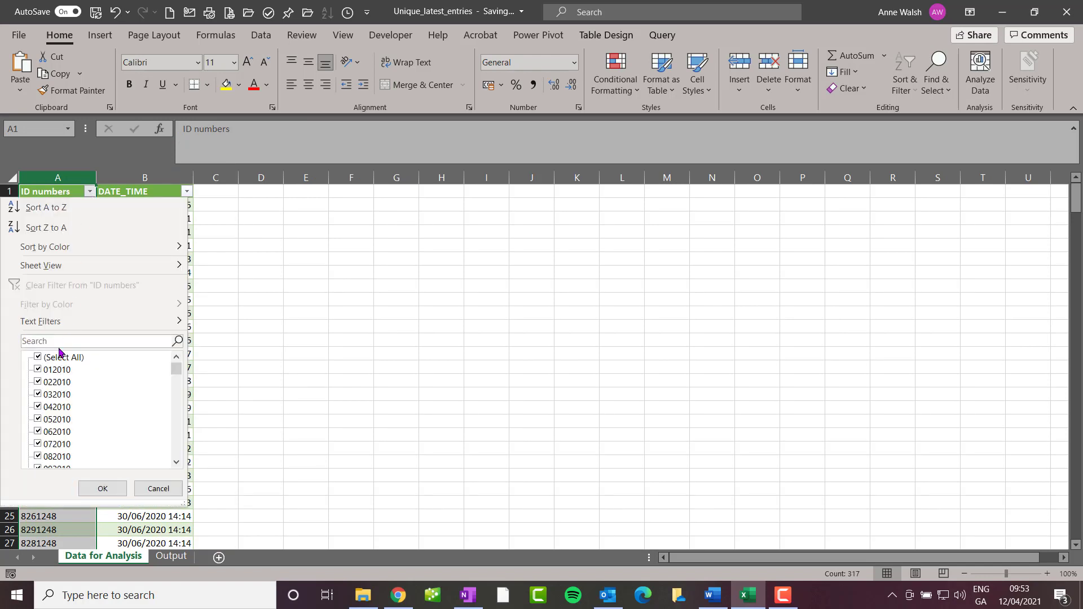
pyautogui.write('803')
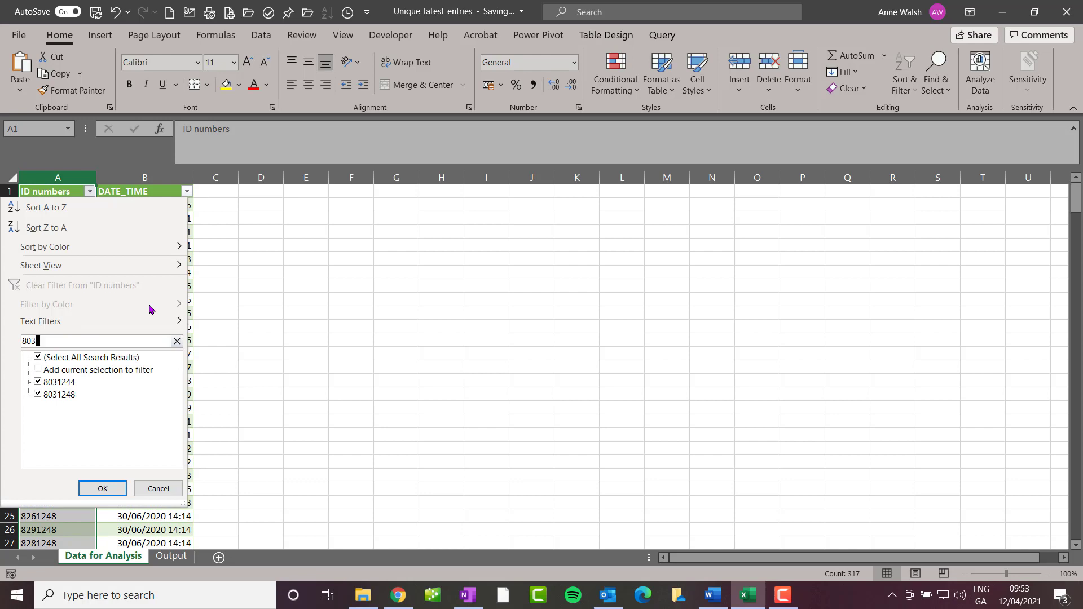
pyautogui.click(37, 370)
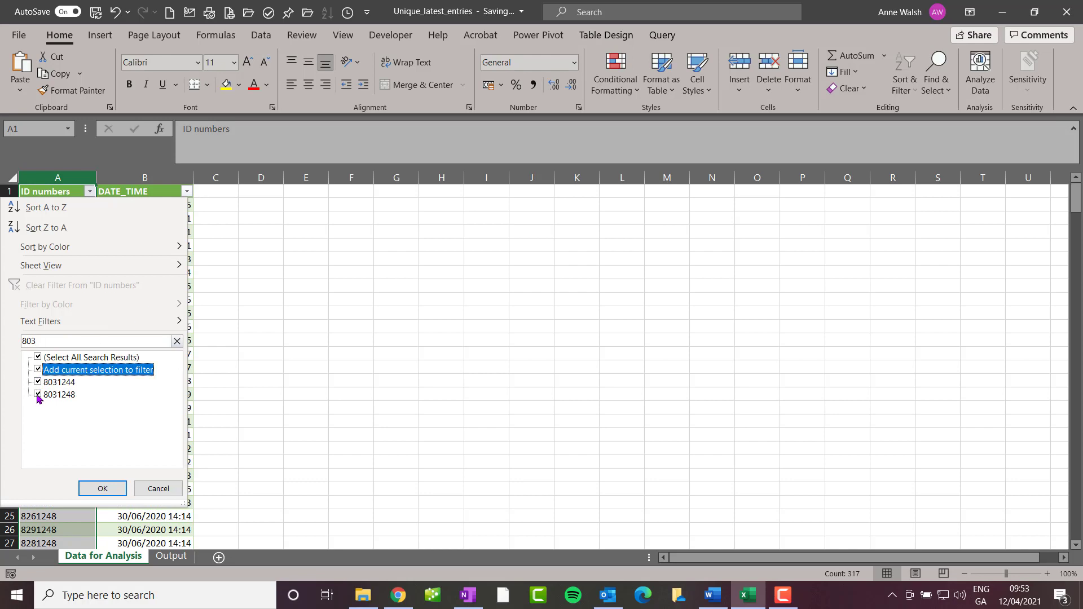
pyautogui.click(38, 357)
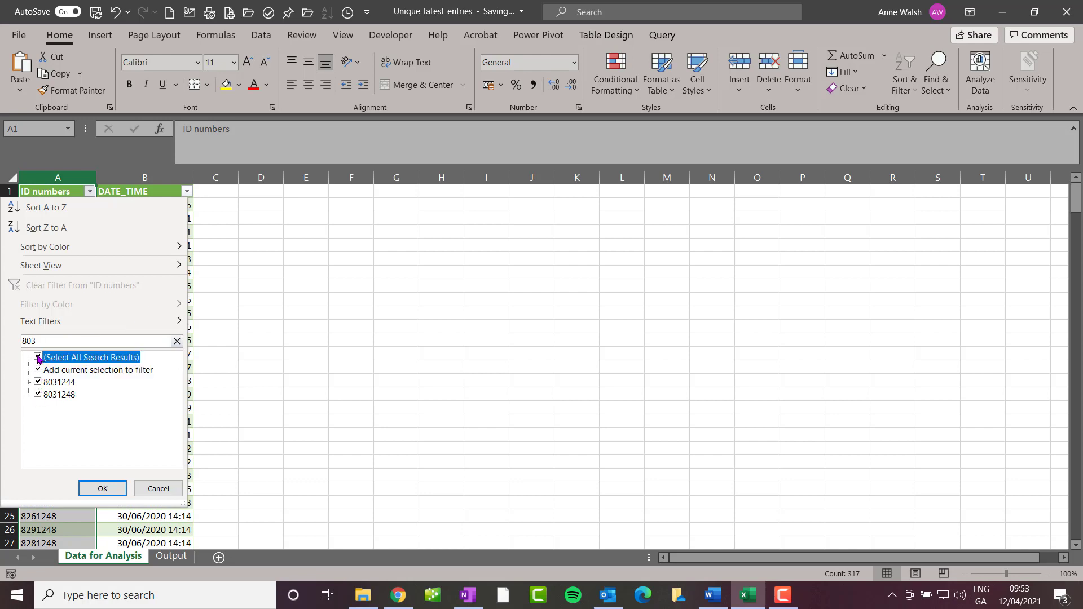
pyautogui.click(37, 394)
pyautogui.click(102, 487)
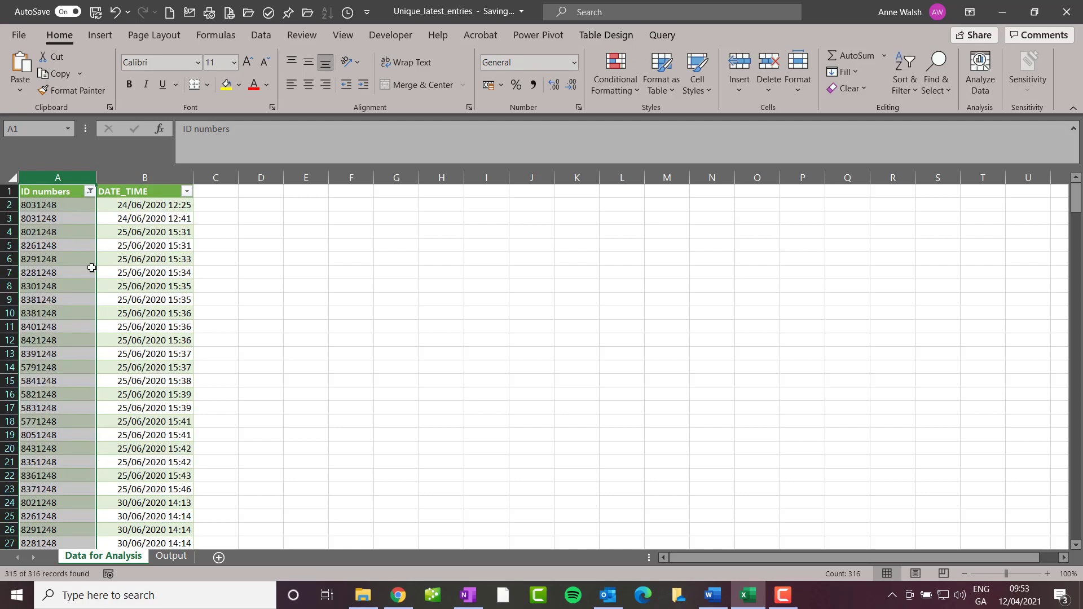
# - Redo the 803 search filter so only ID 8031248's two entries remain
pyautogui.click(90, 194)
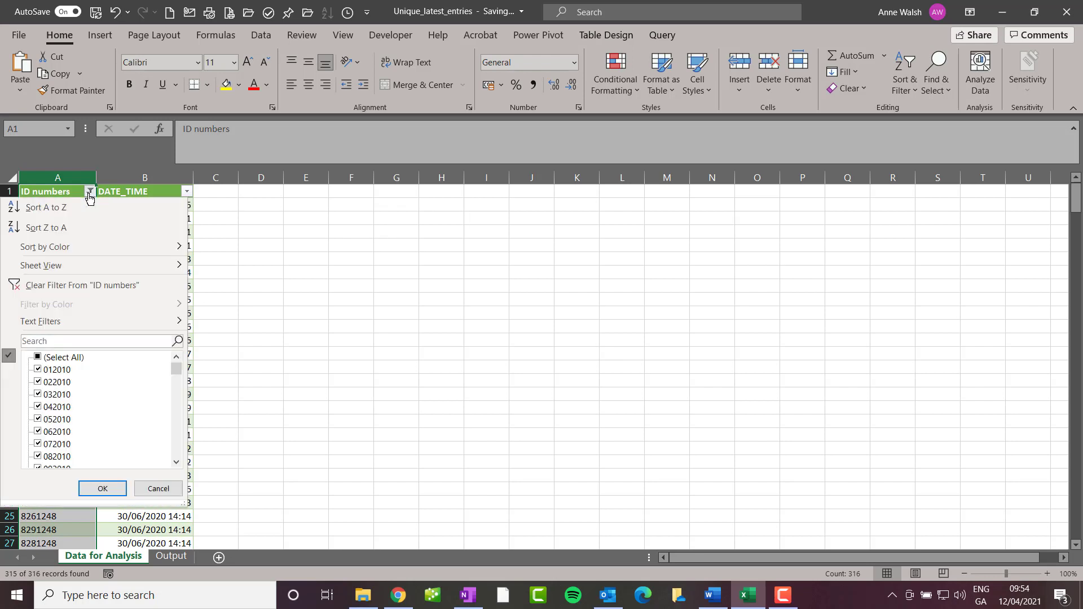
pyautogui.click(49, 339)
pyautogui.write('803')
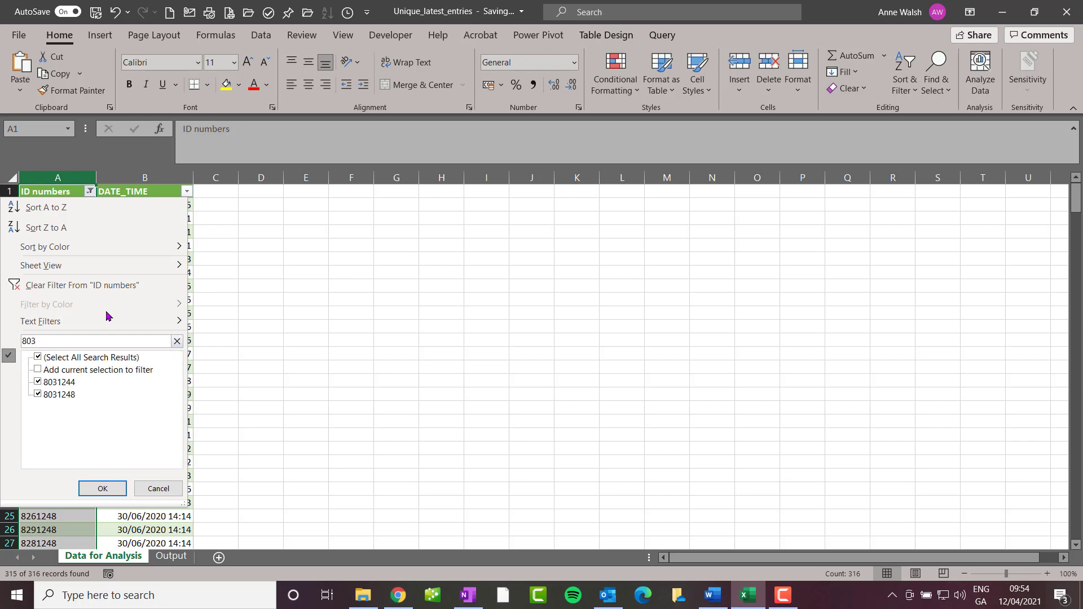
pyautogui.click(38, 382)
pyautogui.click(38, 370)
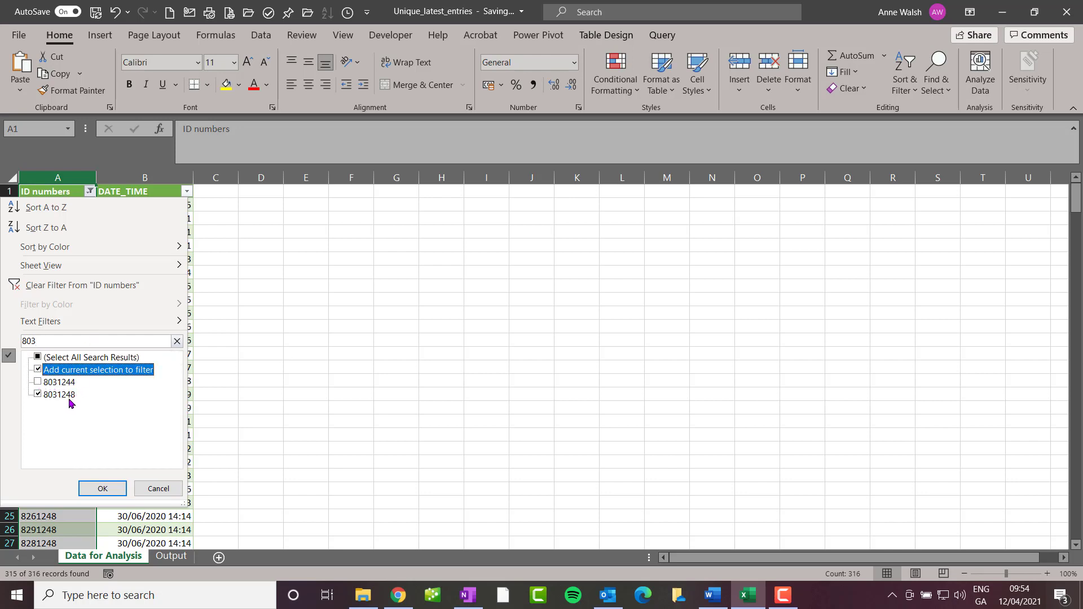
pyautogui.click(103, 488)
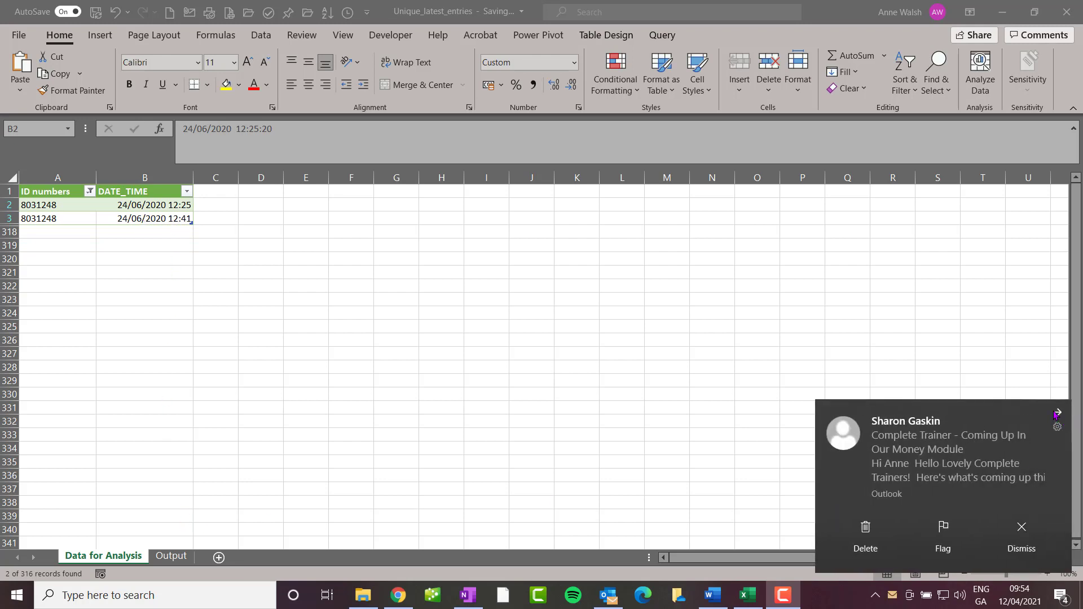
pyautogui.click(1056, 415)
# - Turn on filtering for the Unique Entries column on the Output sheet
pyautogui.click(175, 552)
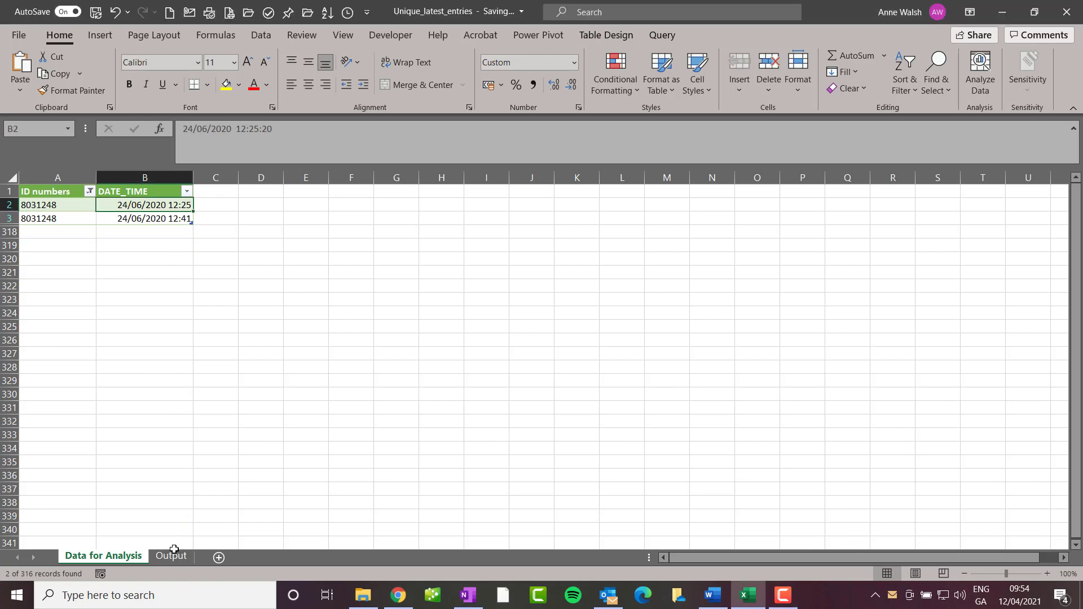
pyautogui.click(170, 555)
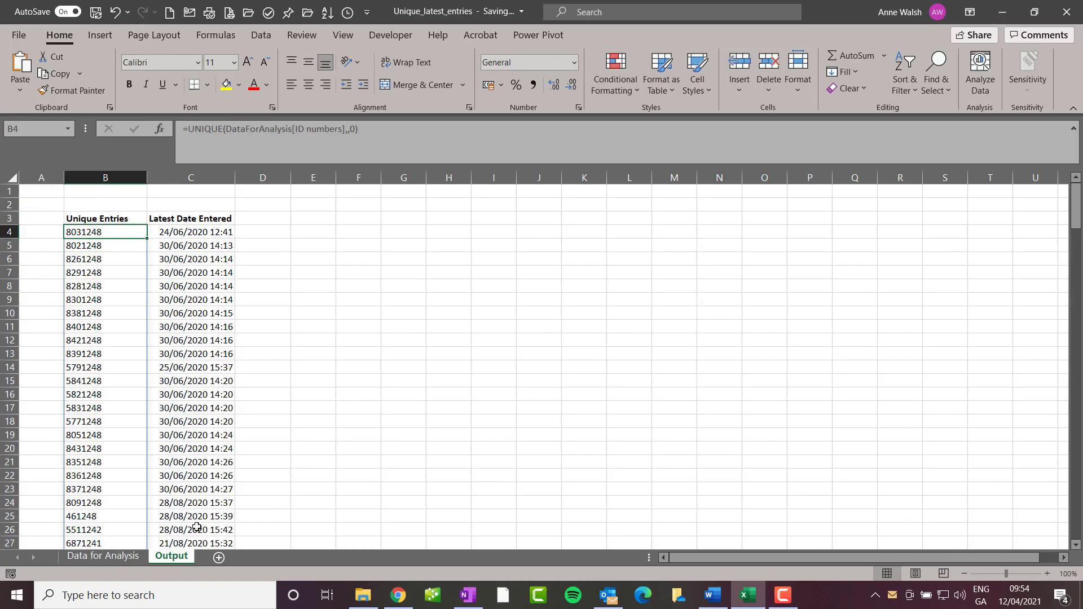
pyautogui.click(260, 35)
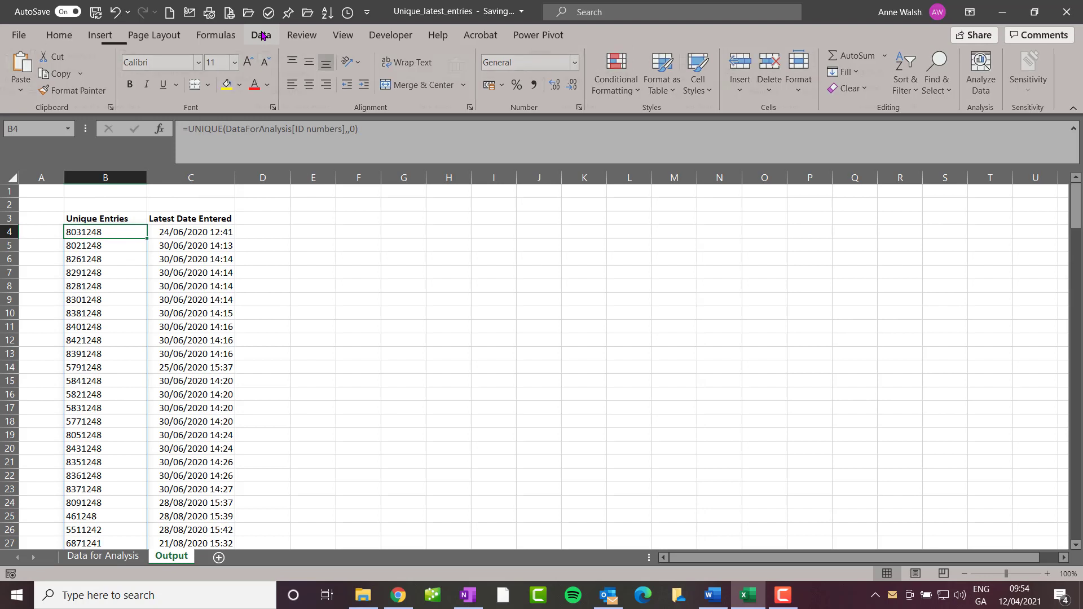
pyautogui.click(583, 71)
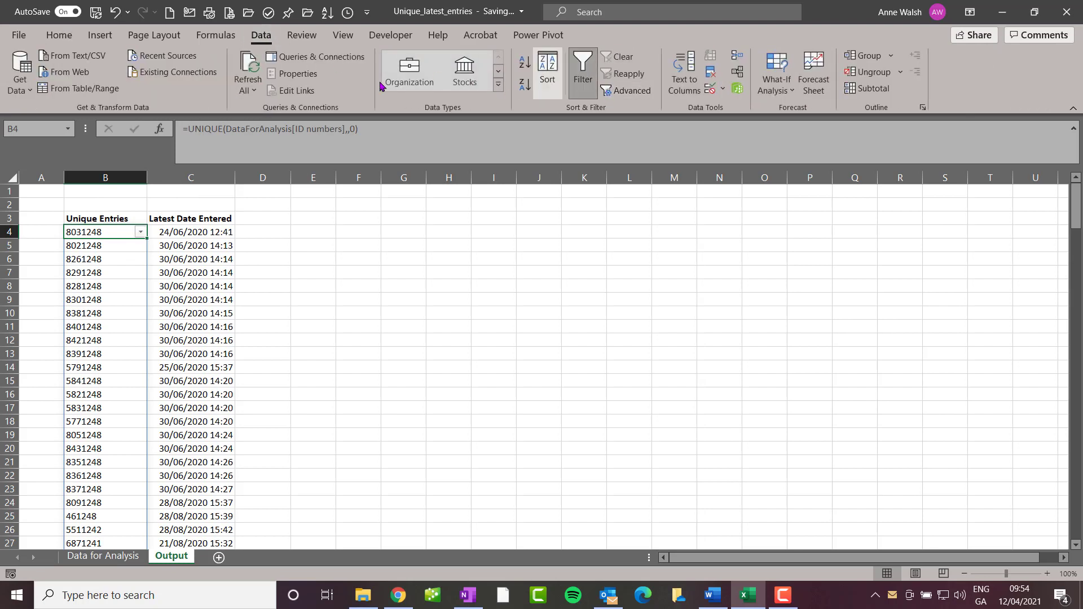
# - Search the Unique Entries filter for 803, close it without applying, and check the B4 and C4 formulas
pyautogui.click(141, 233)
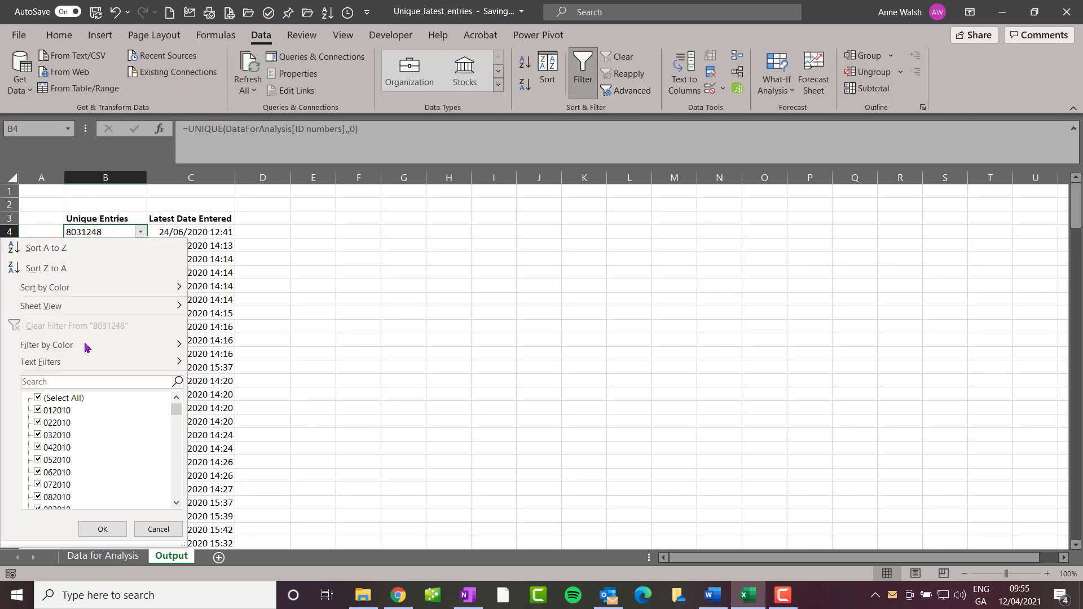
pyautogui.click(92, 384)
pyautogui.write('803')
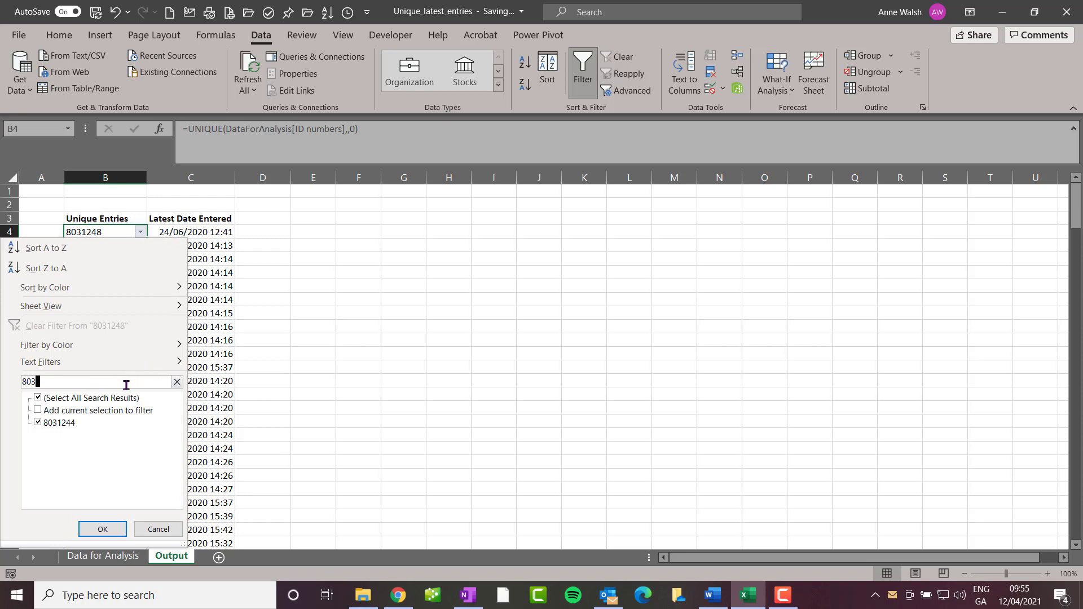
pyautogui.click(37, 398)
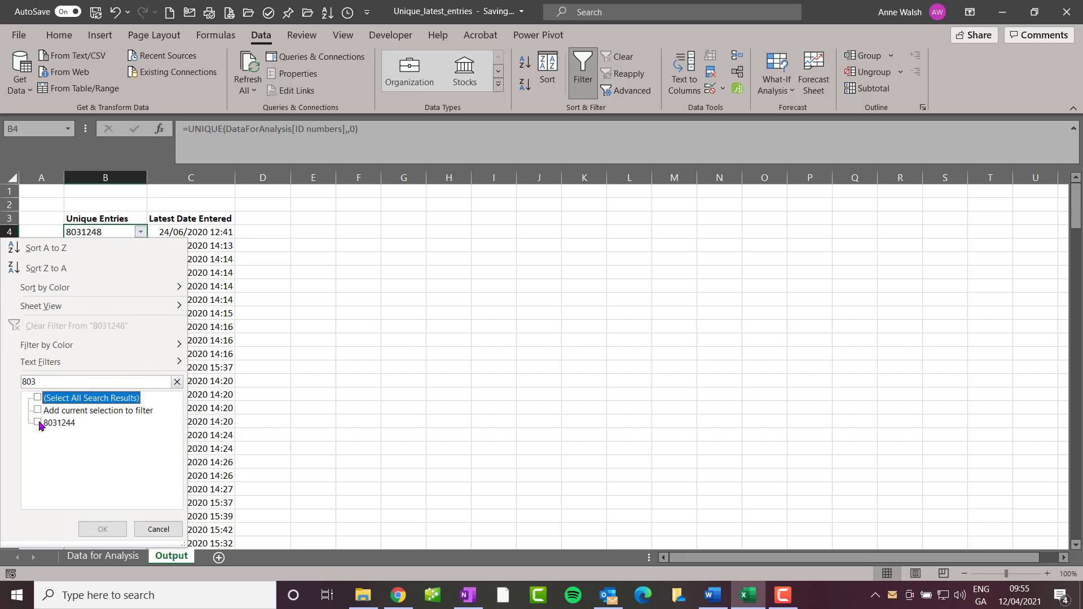
pyautogui.click(158, 530)
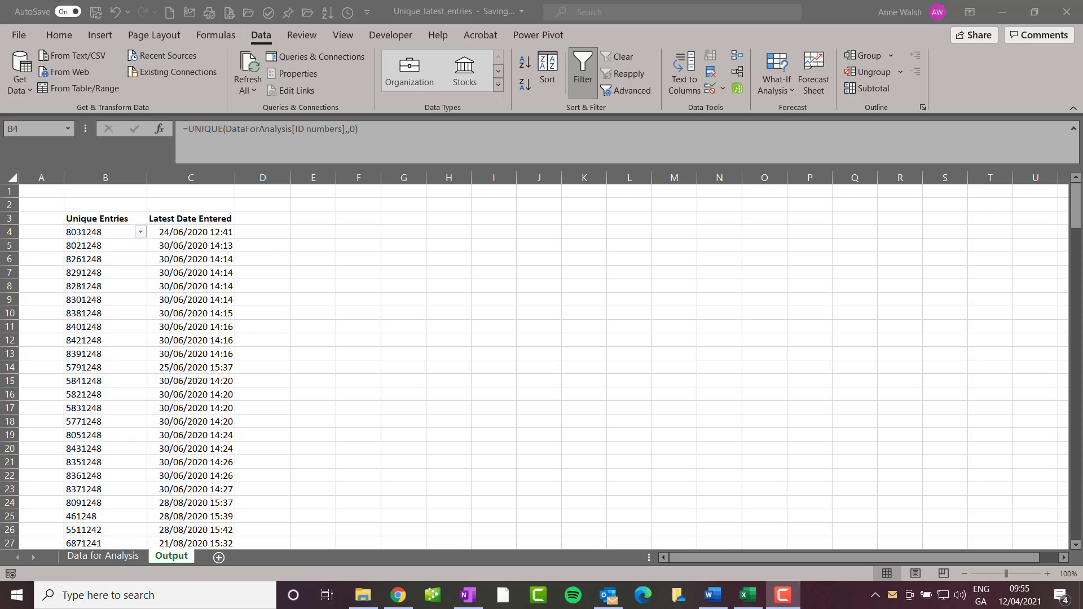
pyautogui.press('Right')
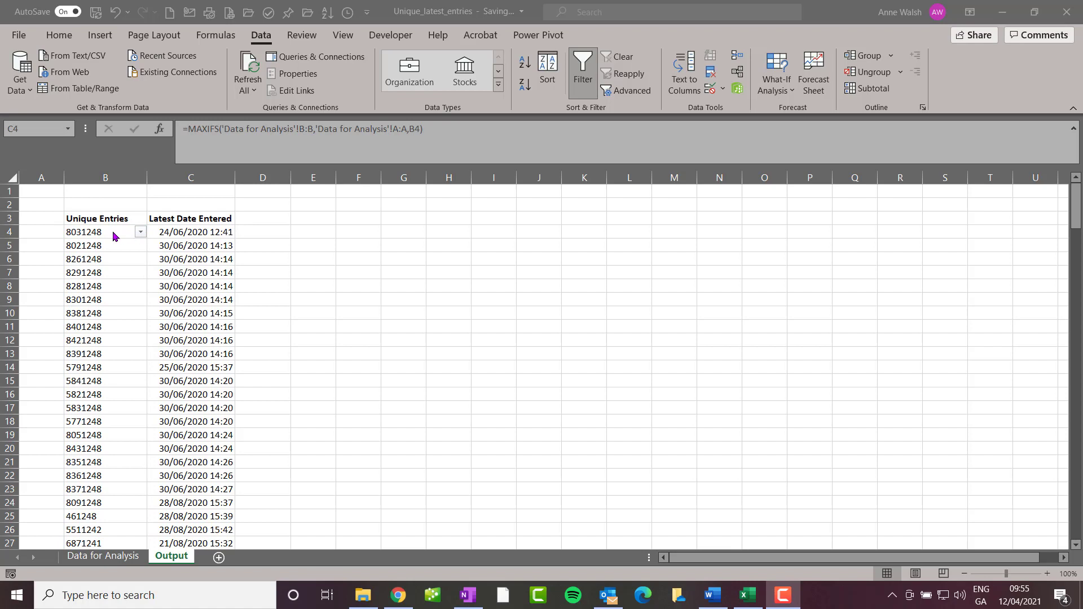
pyautogui.click(112, 233)
pyautogui.press('Right')
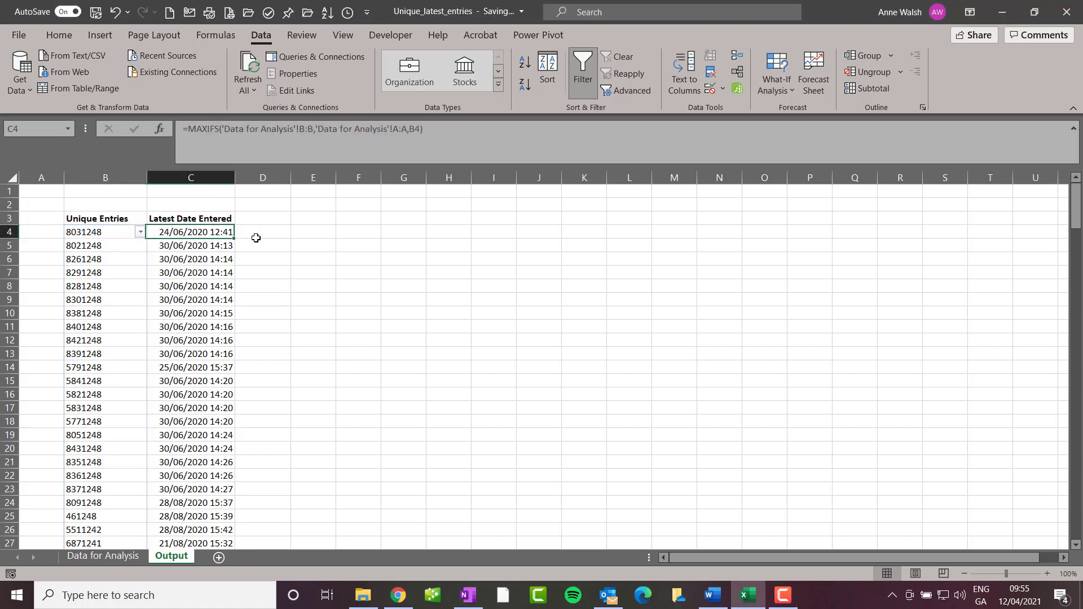